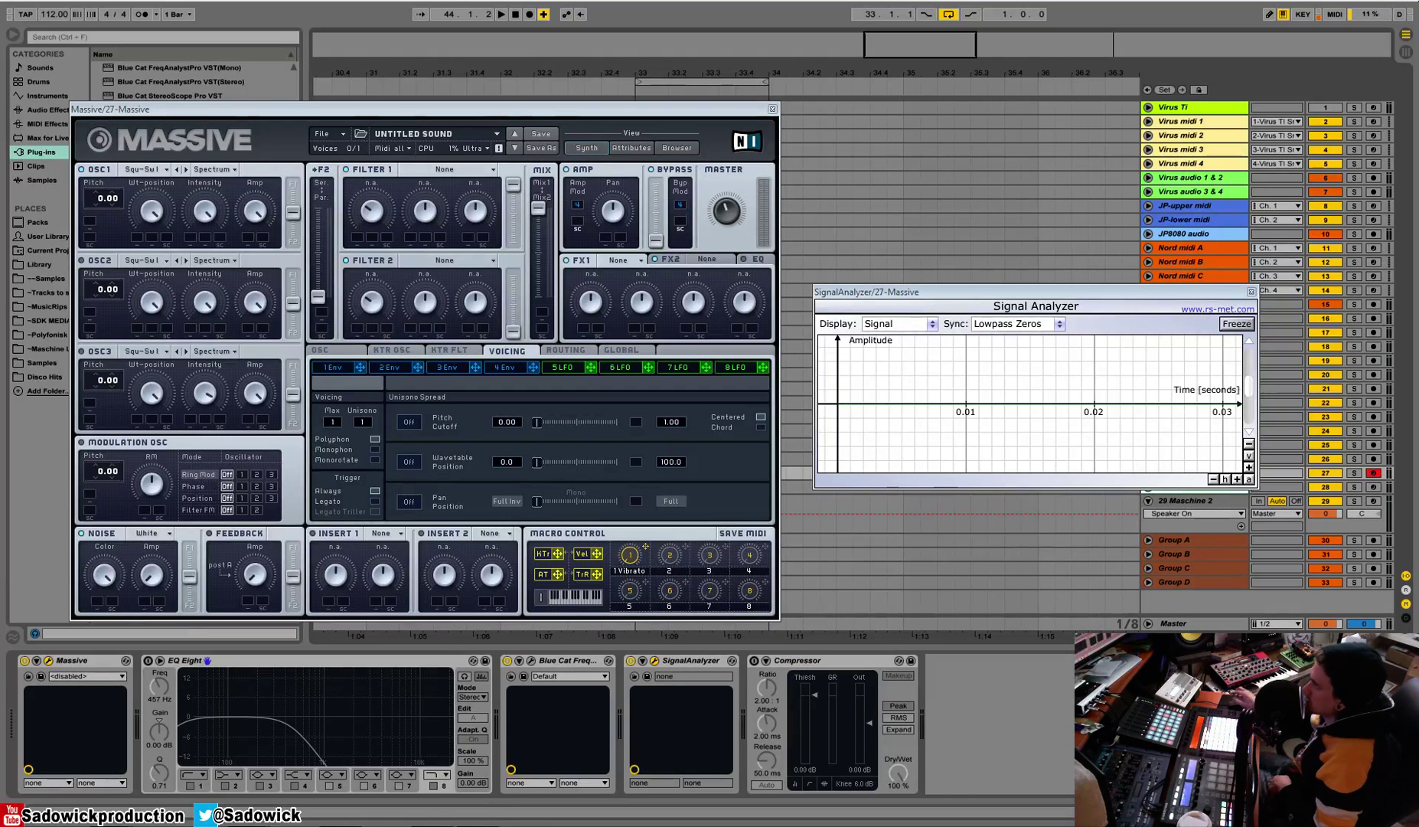
- Raise the Max voice count to 2 and then to 4, with Unisono at 2
click(449, 349)
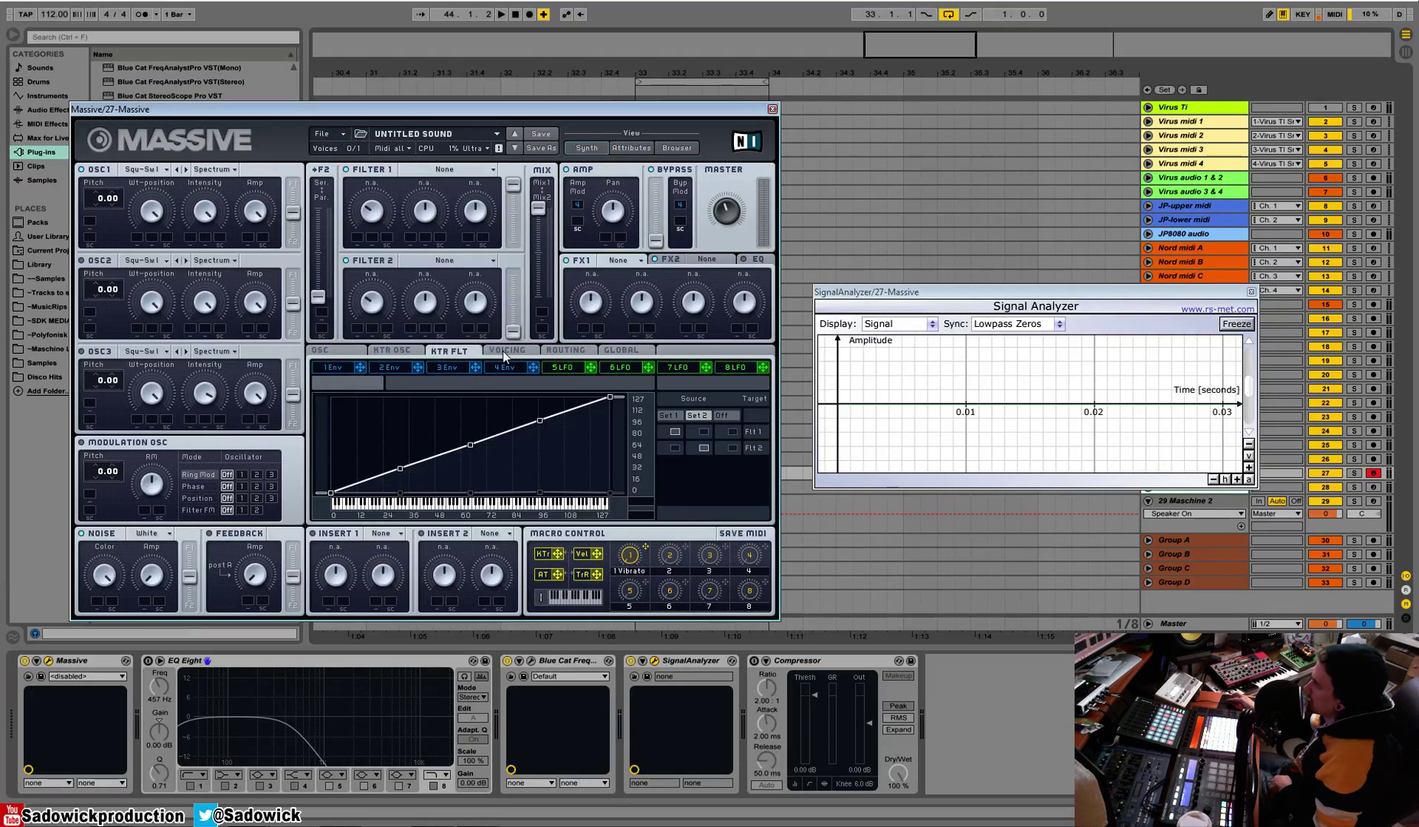
click(504, 350)
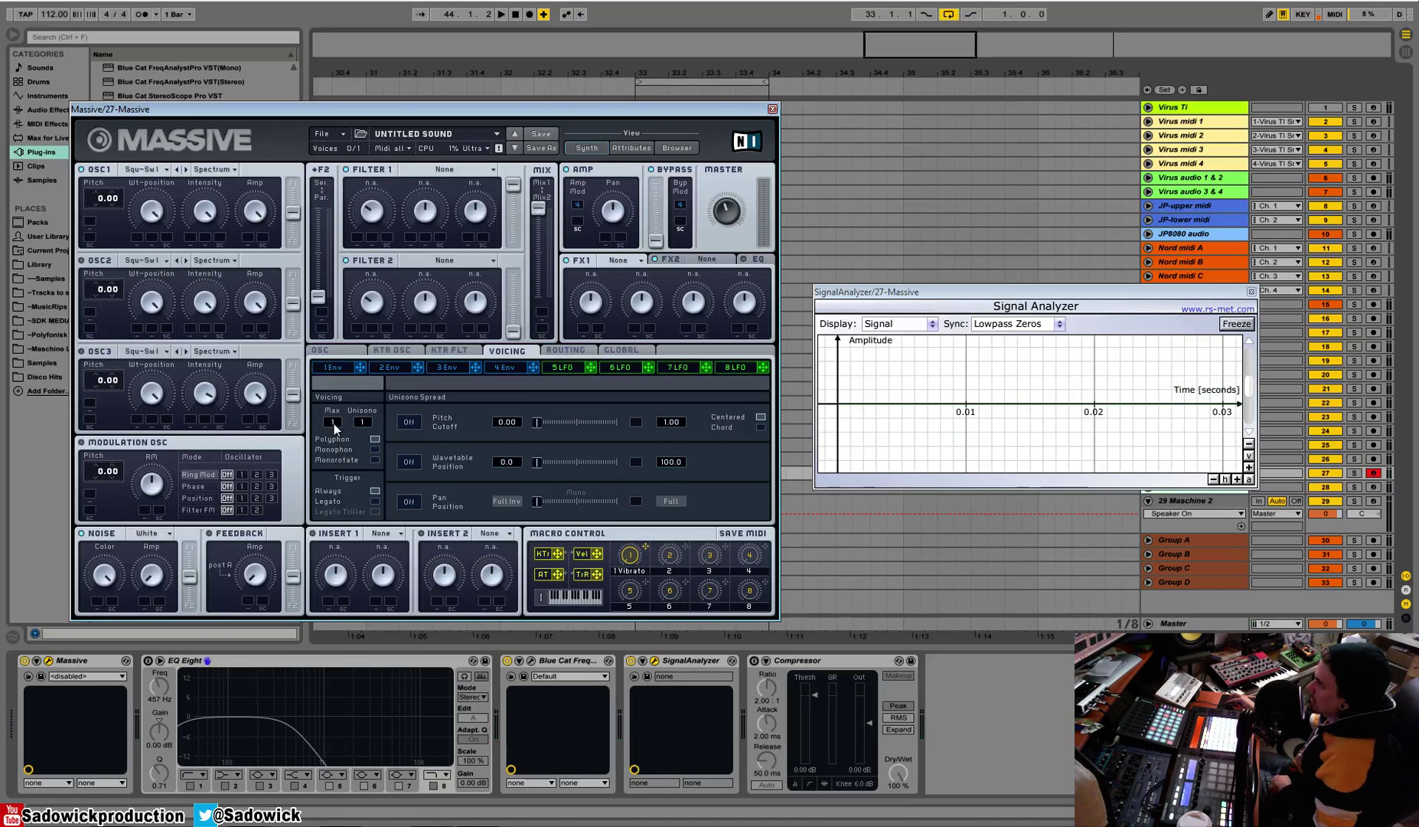
drag(334, 423, 338, 430)
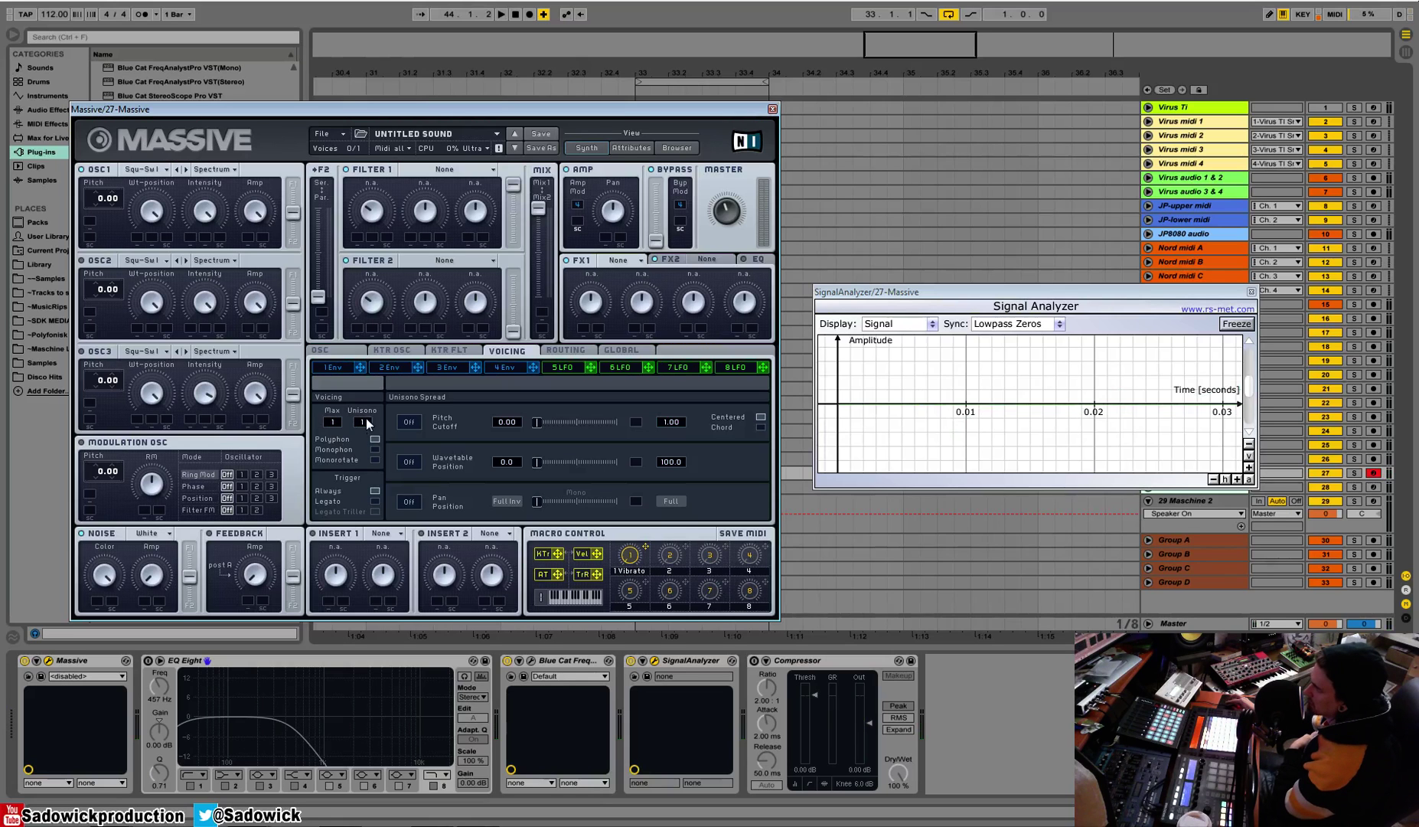
drag(337, 428, 339, 424)
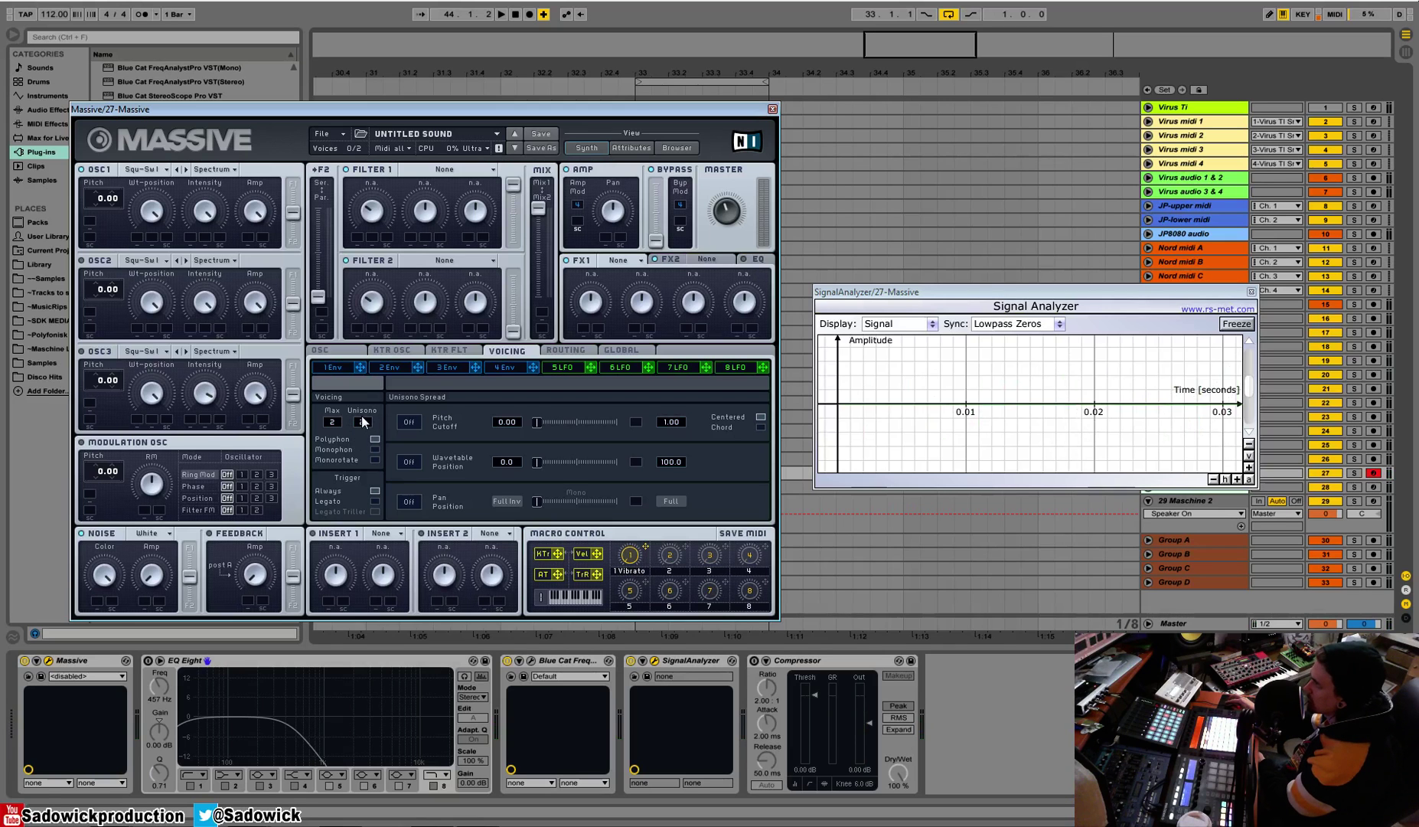
scroll(334, 422, up, 2)
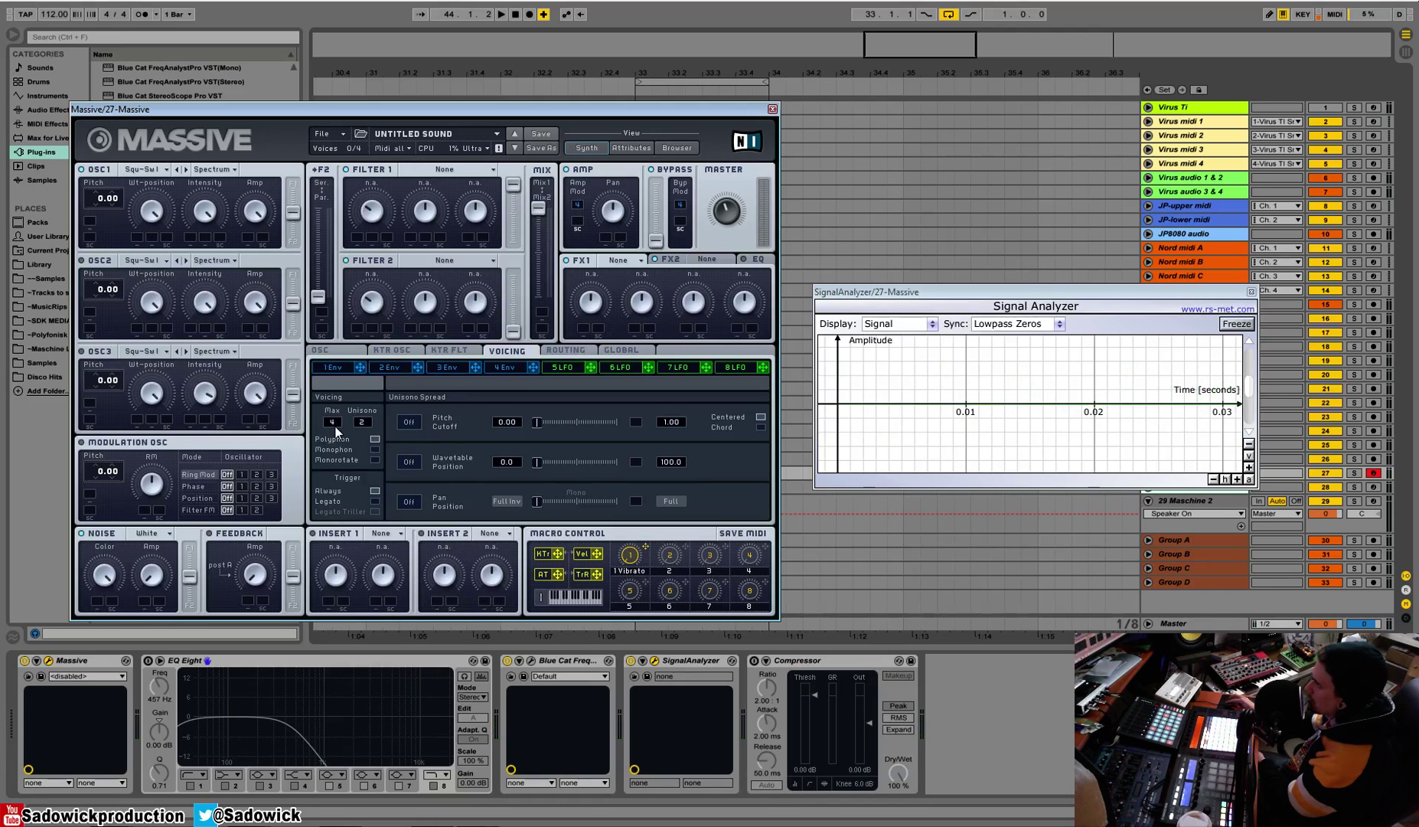
- Drop the Max voice count and Unisono back to 1
drag(334, 427, 334, 447)
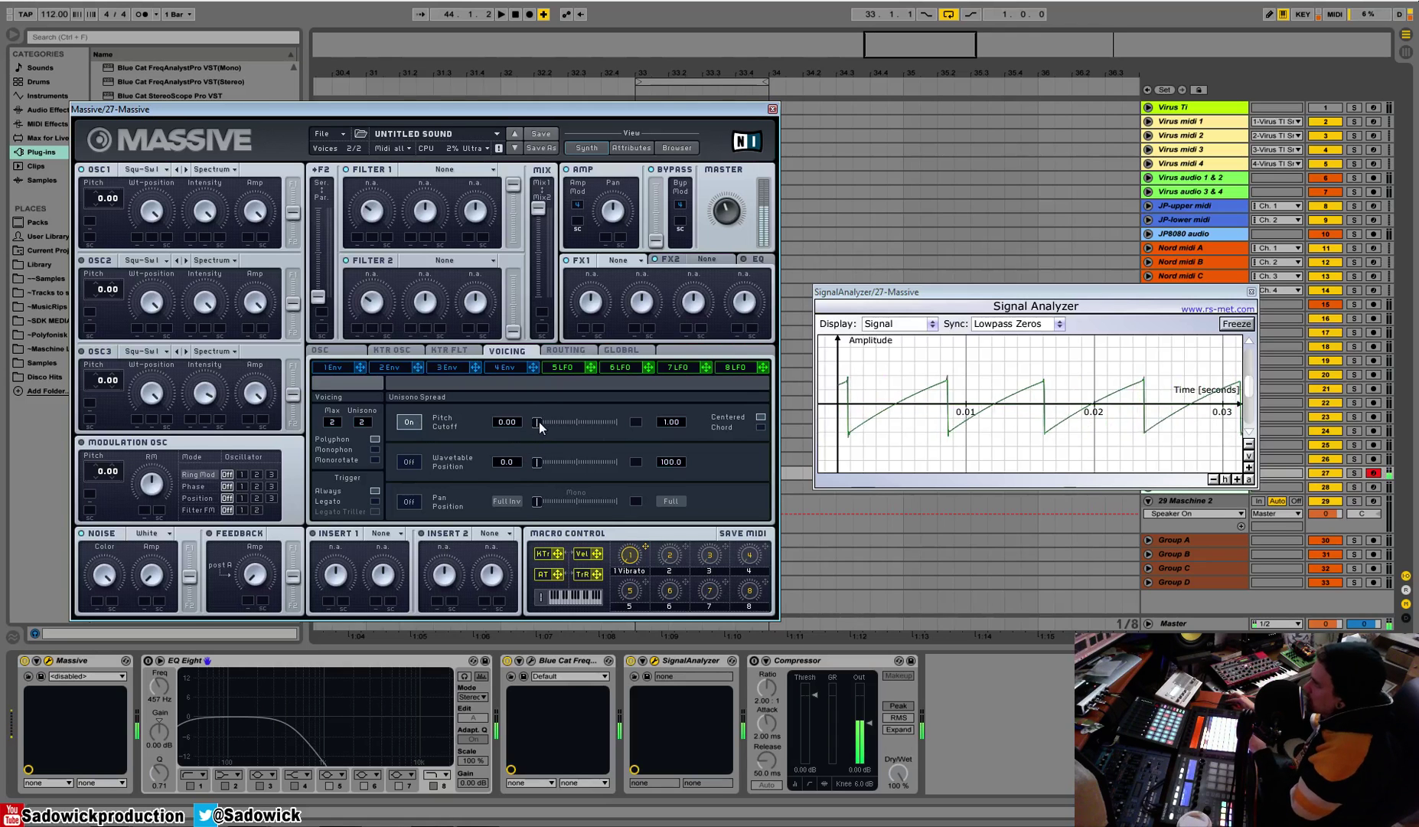
- Widen the Pitch Cutoff unison spread slightly to the right
drag(539, 421, 554, 421)
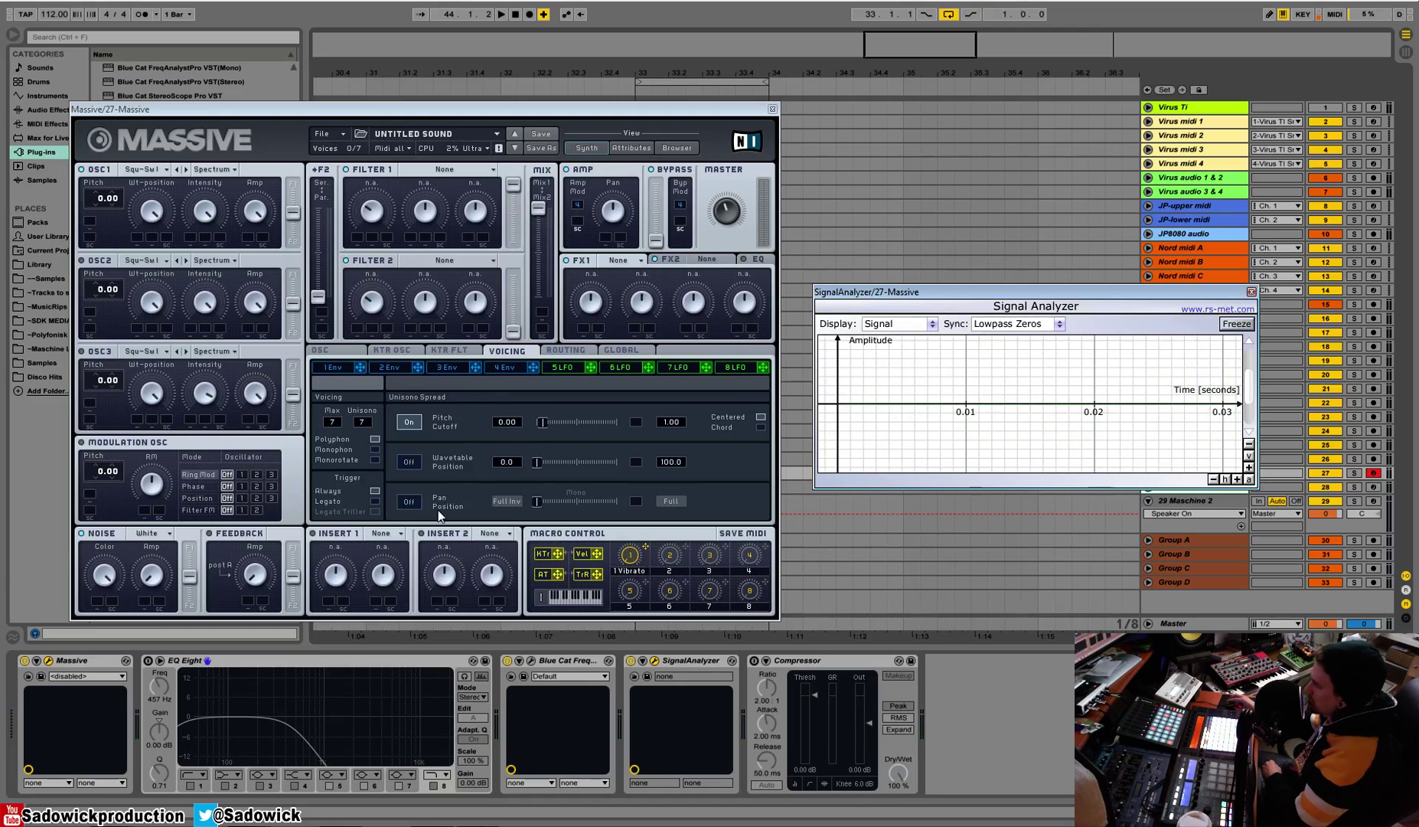
- Switch on Pan Position spread, reset voices to 1, then raise Max and Unisono to 10
click(413, 502)
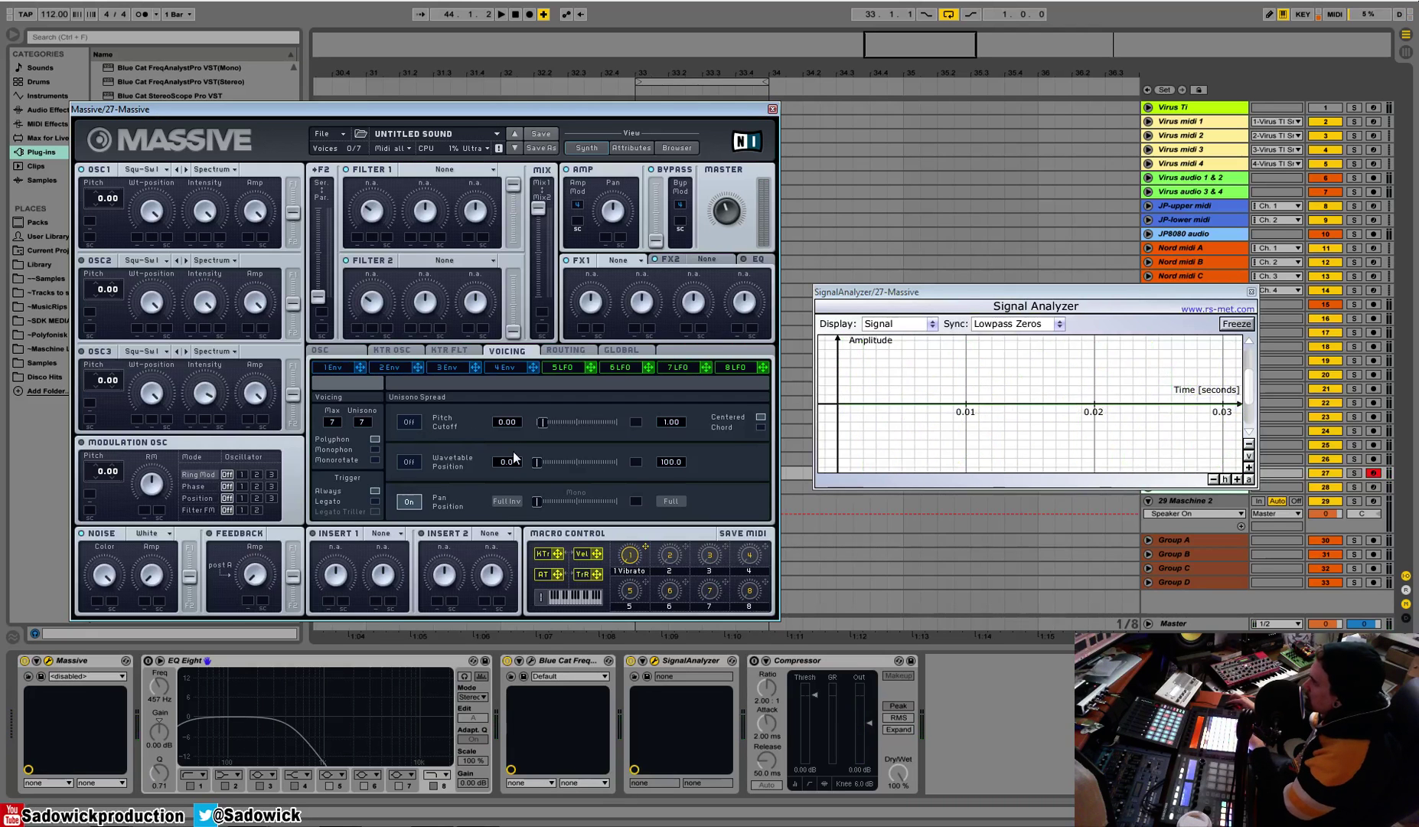
drag(337, 420, 338, 467)
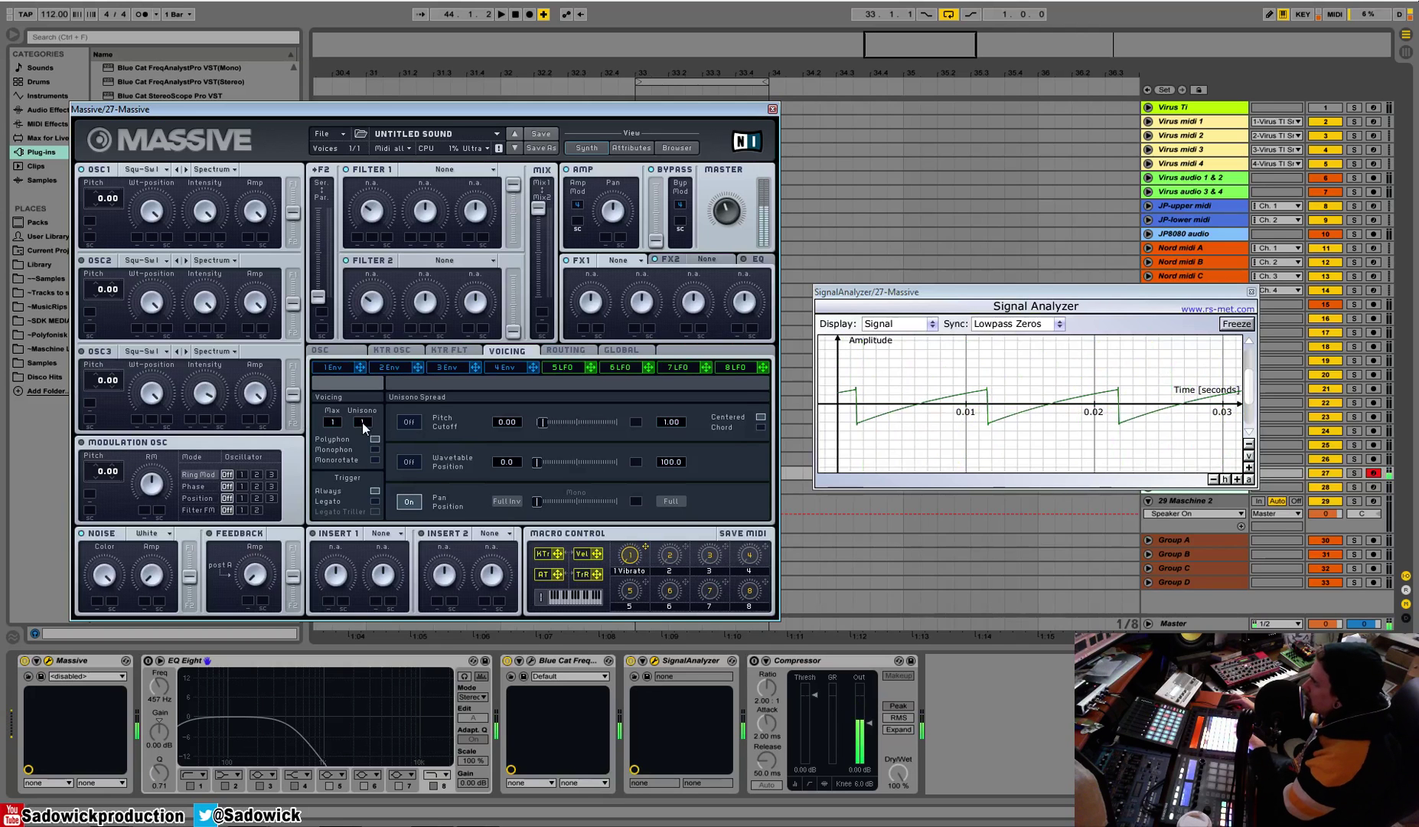
drag(364, 423, 366, 420)
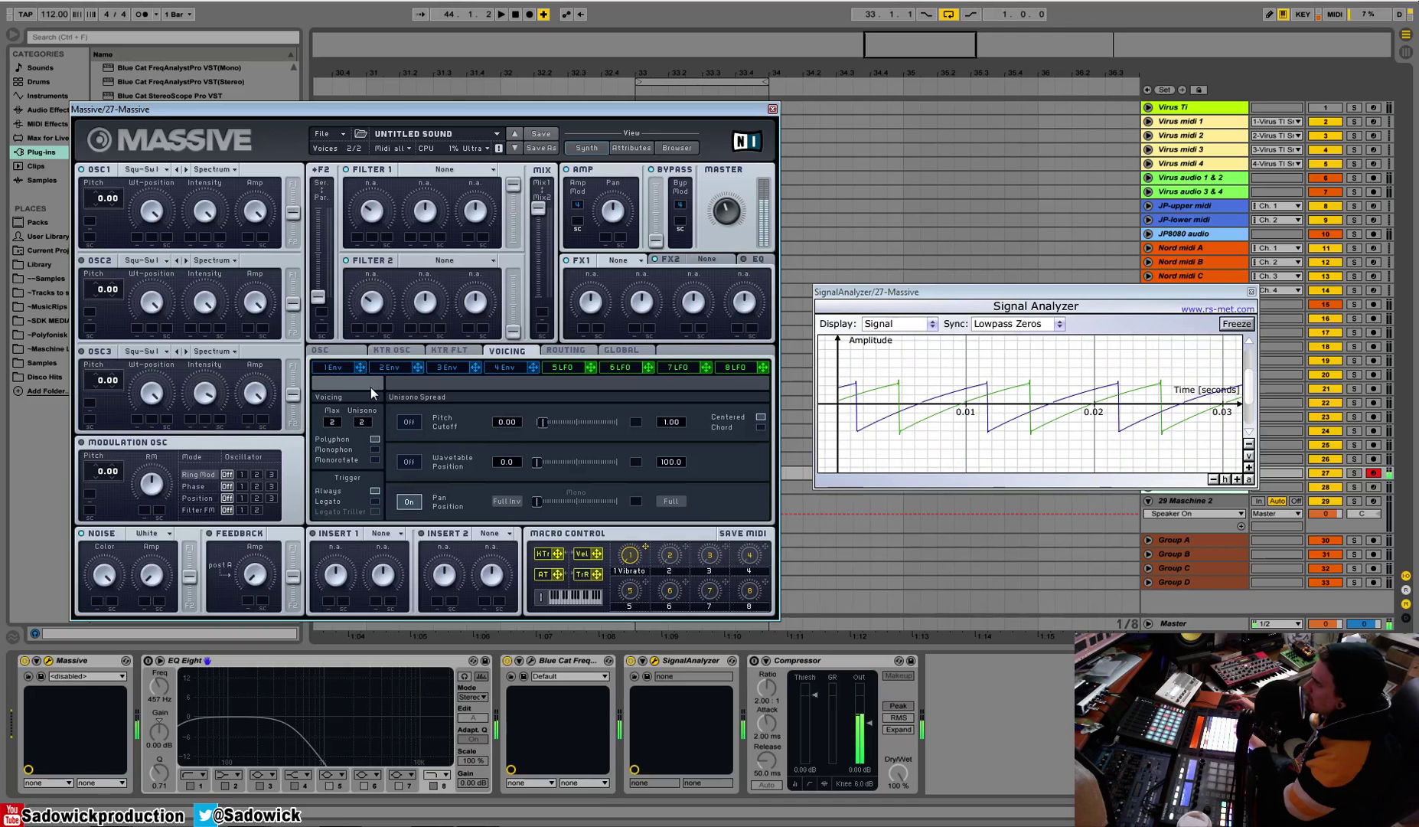
mouse_move(338, 421)
mouse_down()
mouse_move(338, 406)
mouse_move(365, 418)
mouse_up()
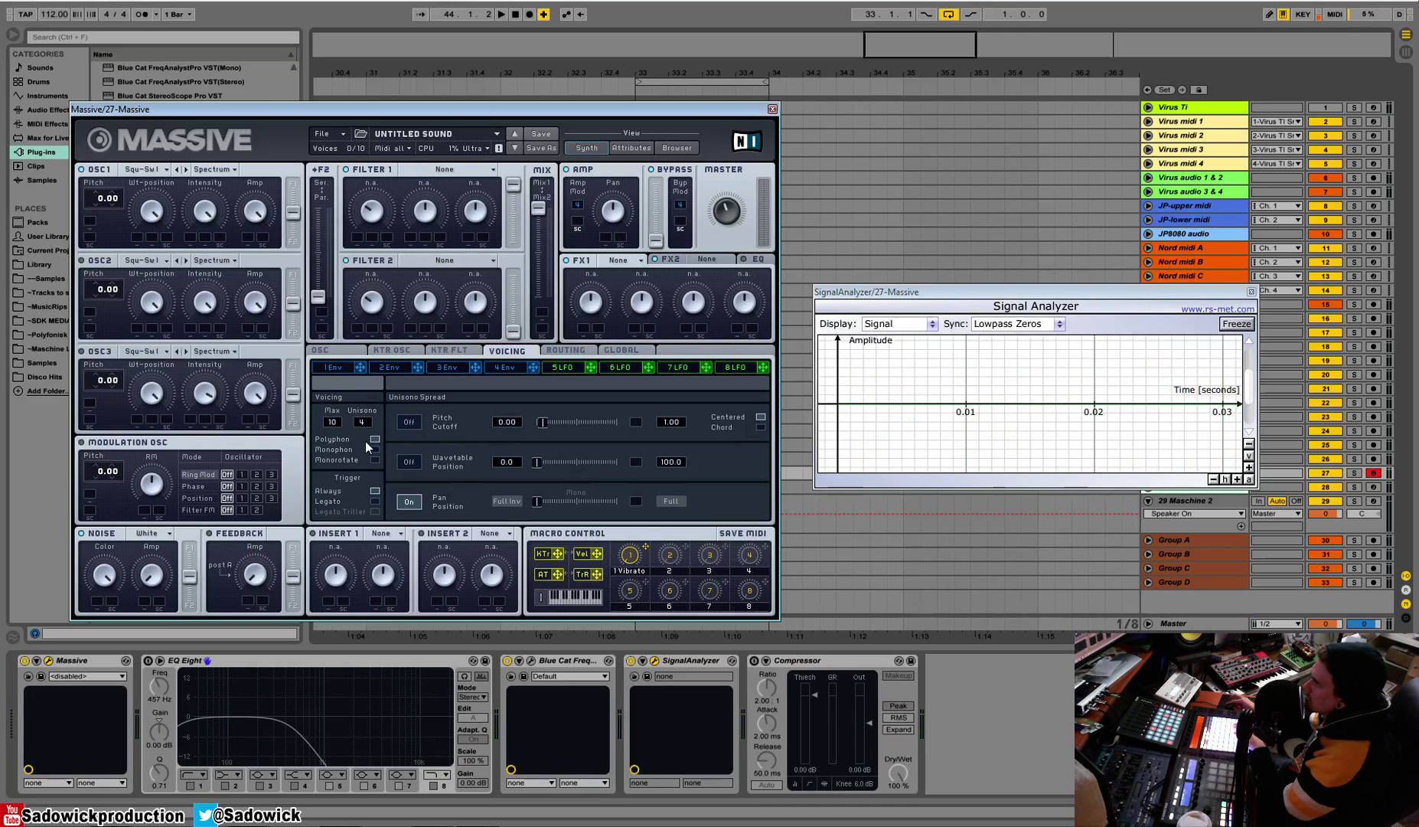
- Lower Unisono to 7 and sweep the Pan Position spread up, then back slightly lower
drag(365, 441, 369, 398)
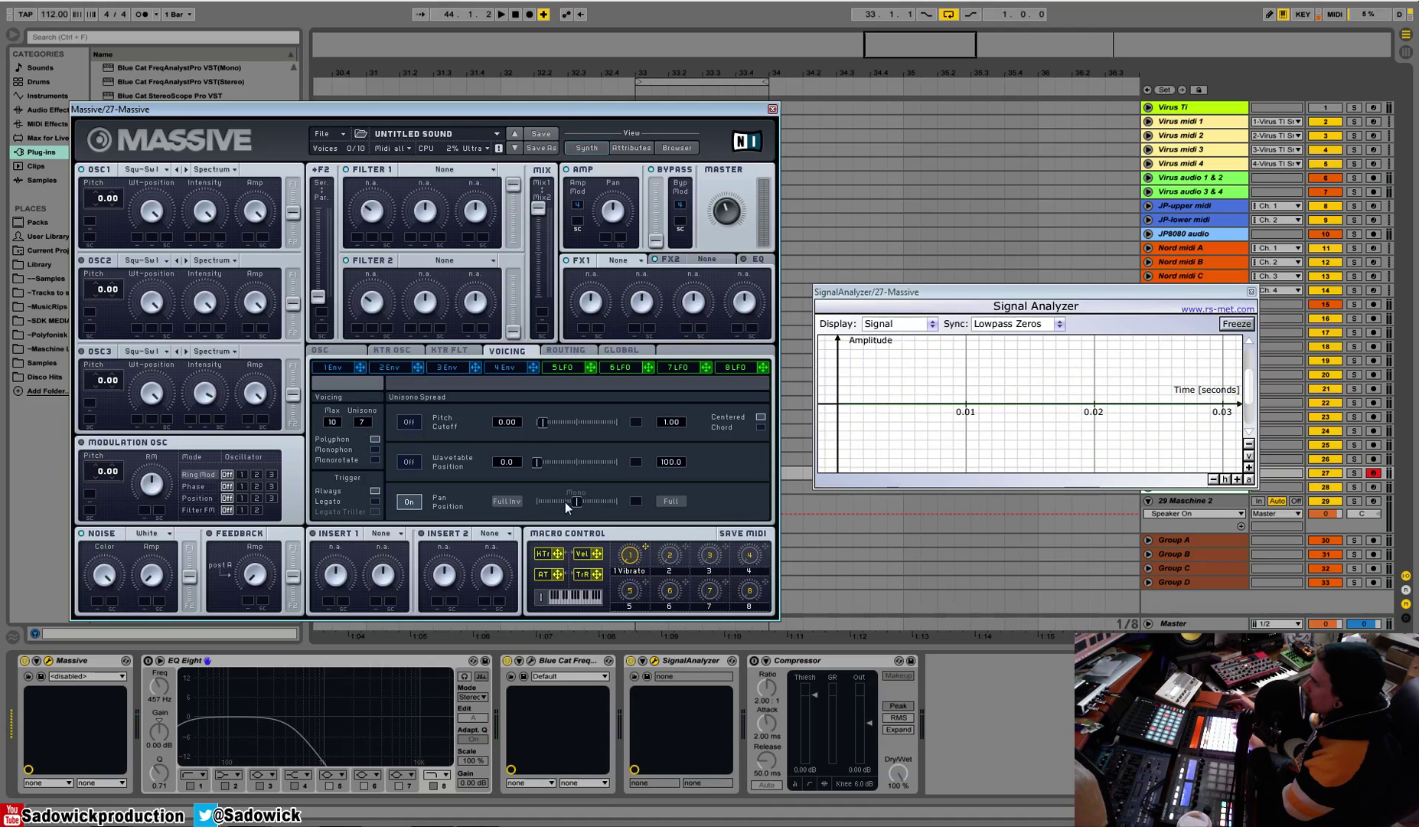
drag(565, 501, 598, 511)
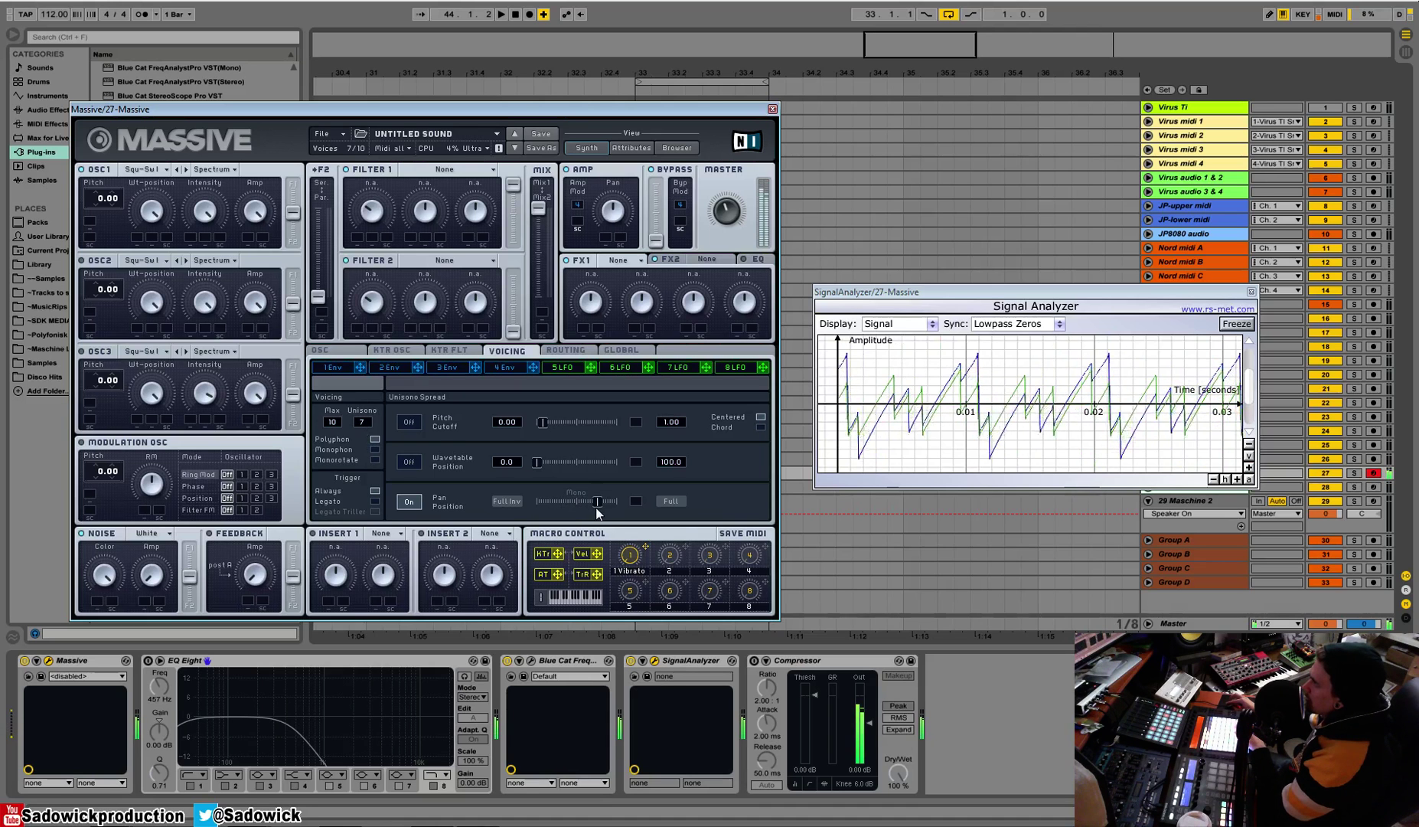
drag(597, 512, 576, 517)
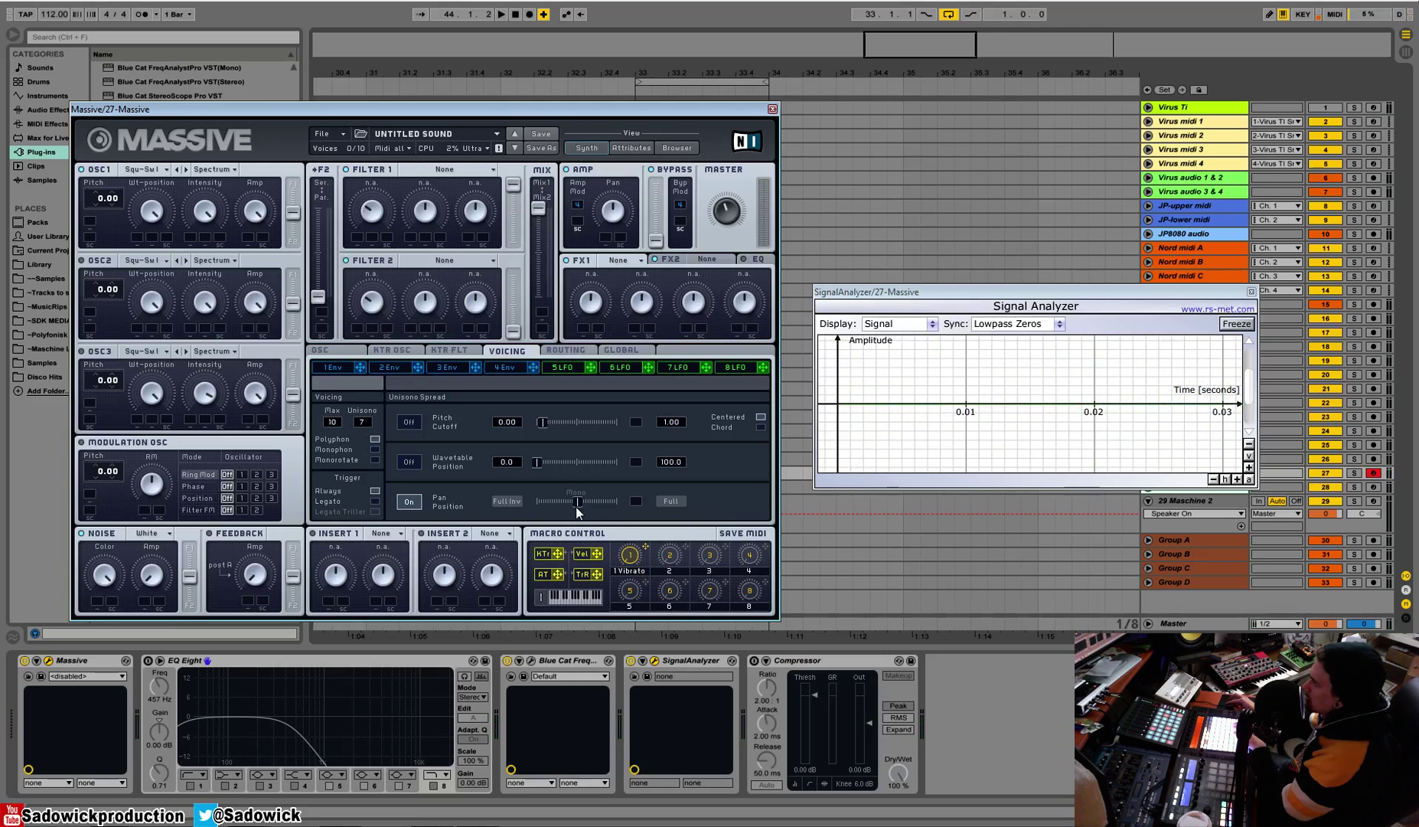
drag(575, 507, 555, 505)
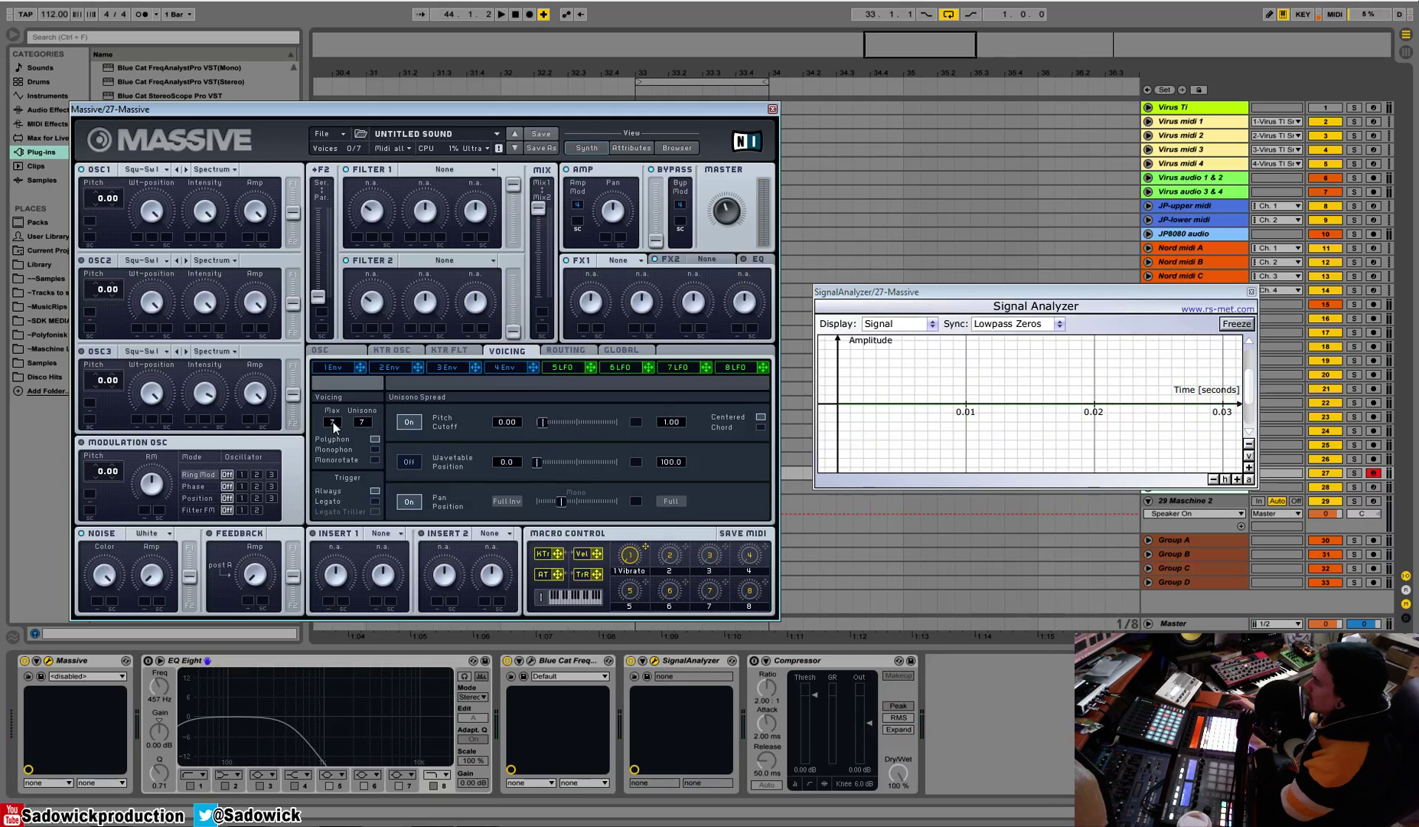
- Push Max voices to 64, then back to 1 with Unisono 1, and tick Monophon
drag(333, 421, 337, 288)
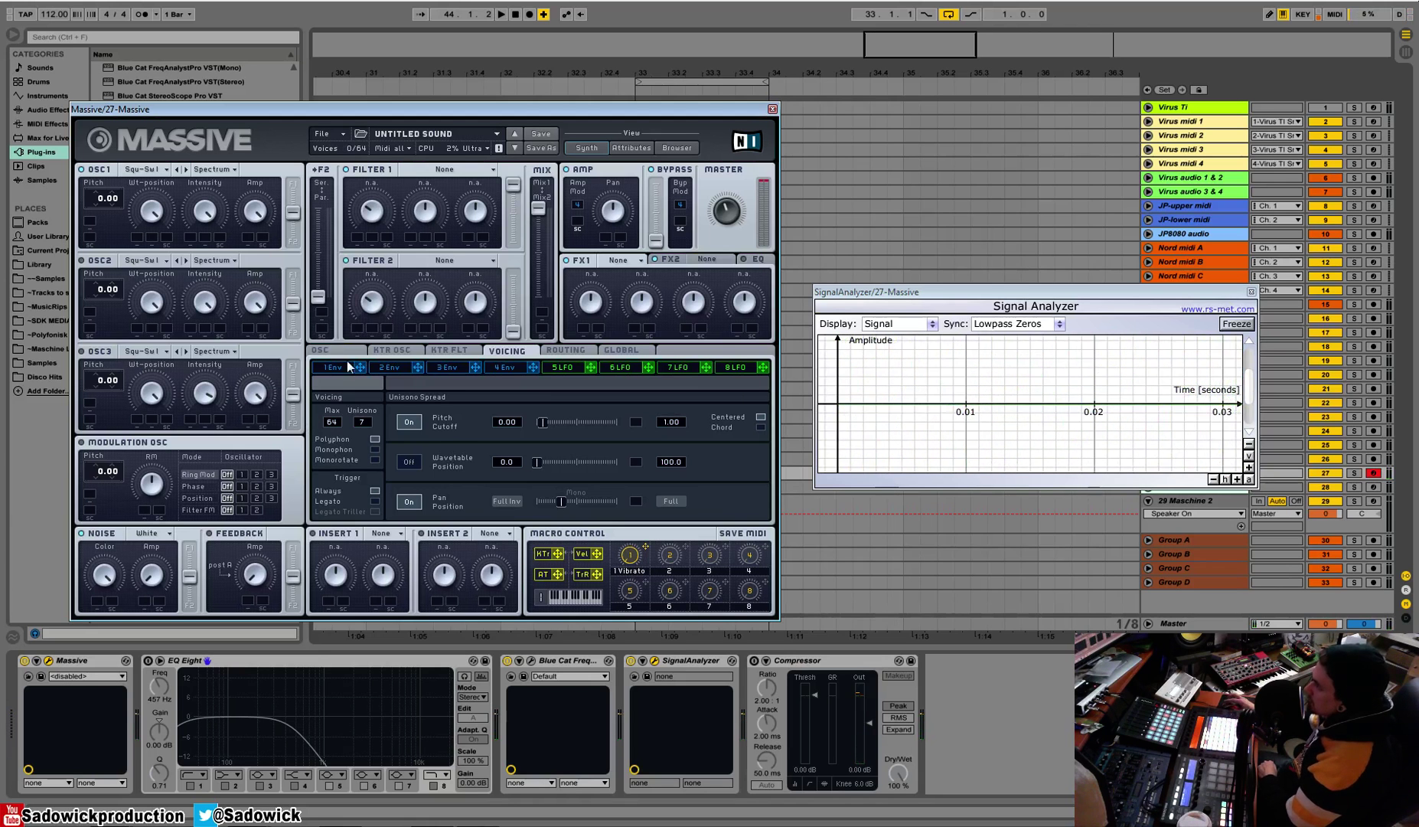
drag(332, 518, 291, 710)
drag(331, 423, 367, 481)
click(374, 450)
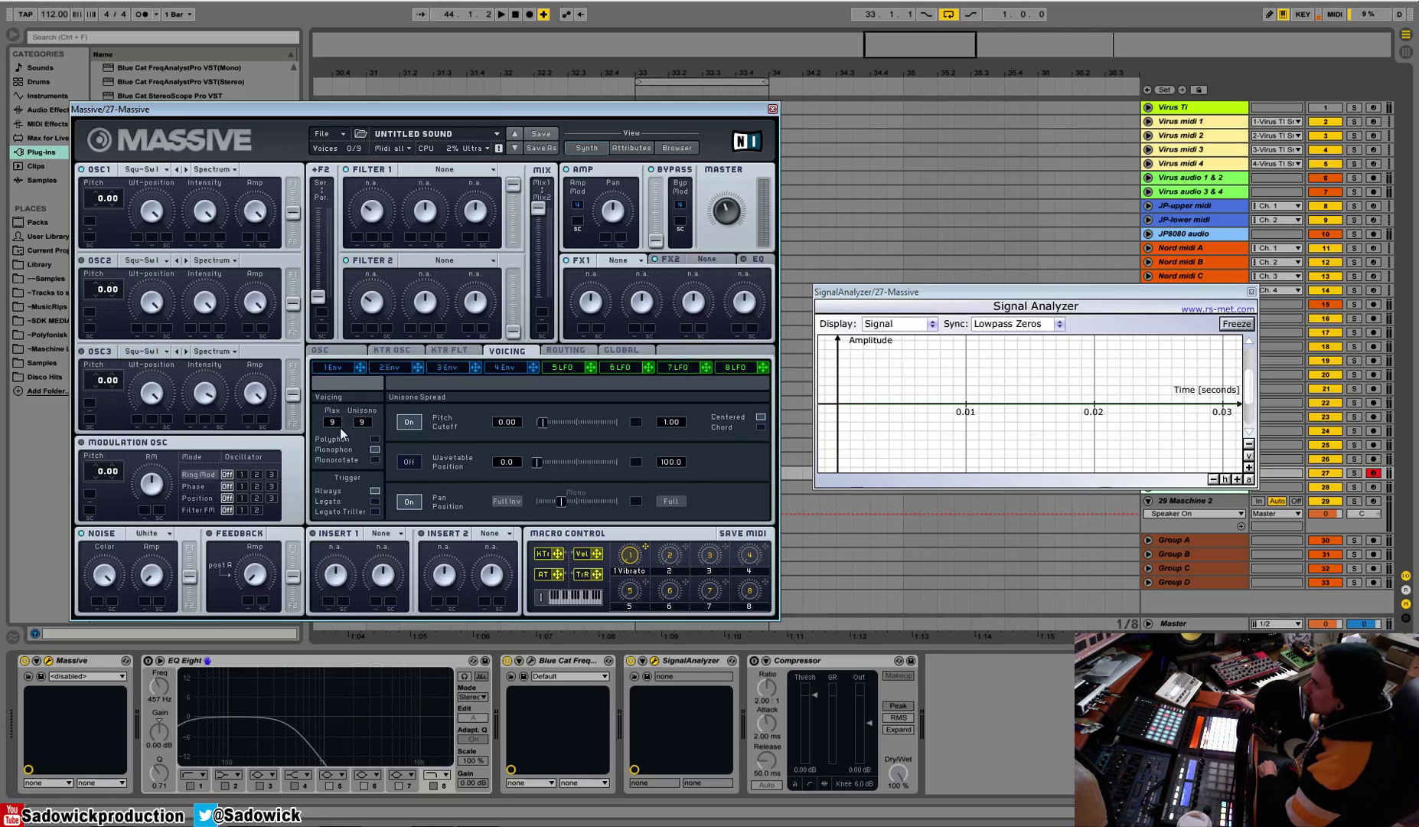
- Set Max and Unisono to 7, then try Monorotate voice mode and Always trigger
drag(335, 427, 335, 440)
drag(363, 421, 365, 417)
click(374, 459)
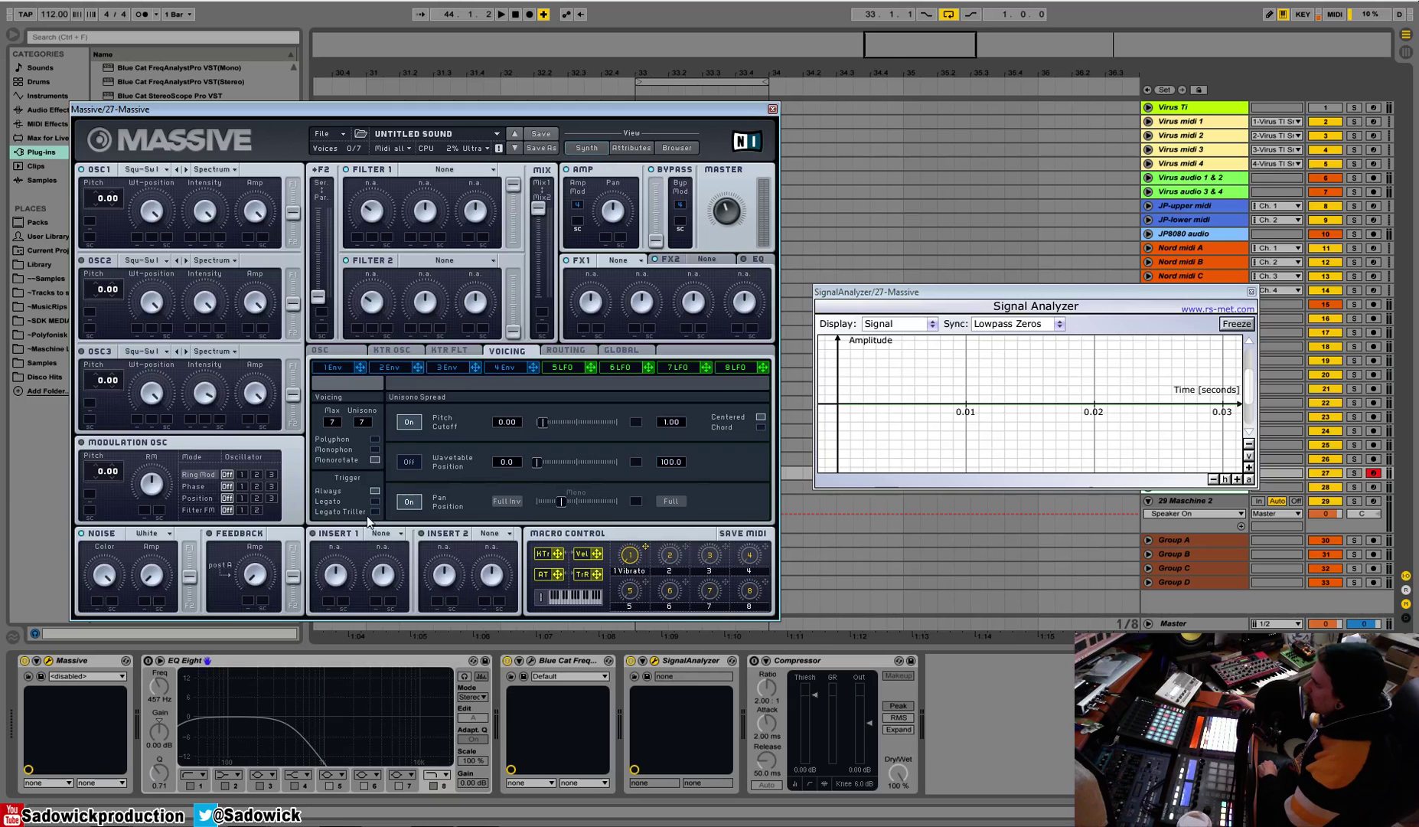
click(375, 492)
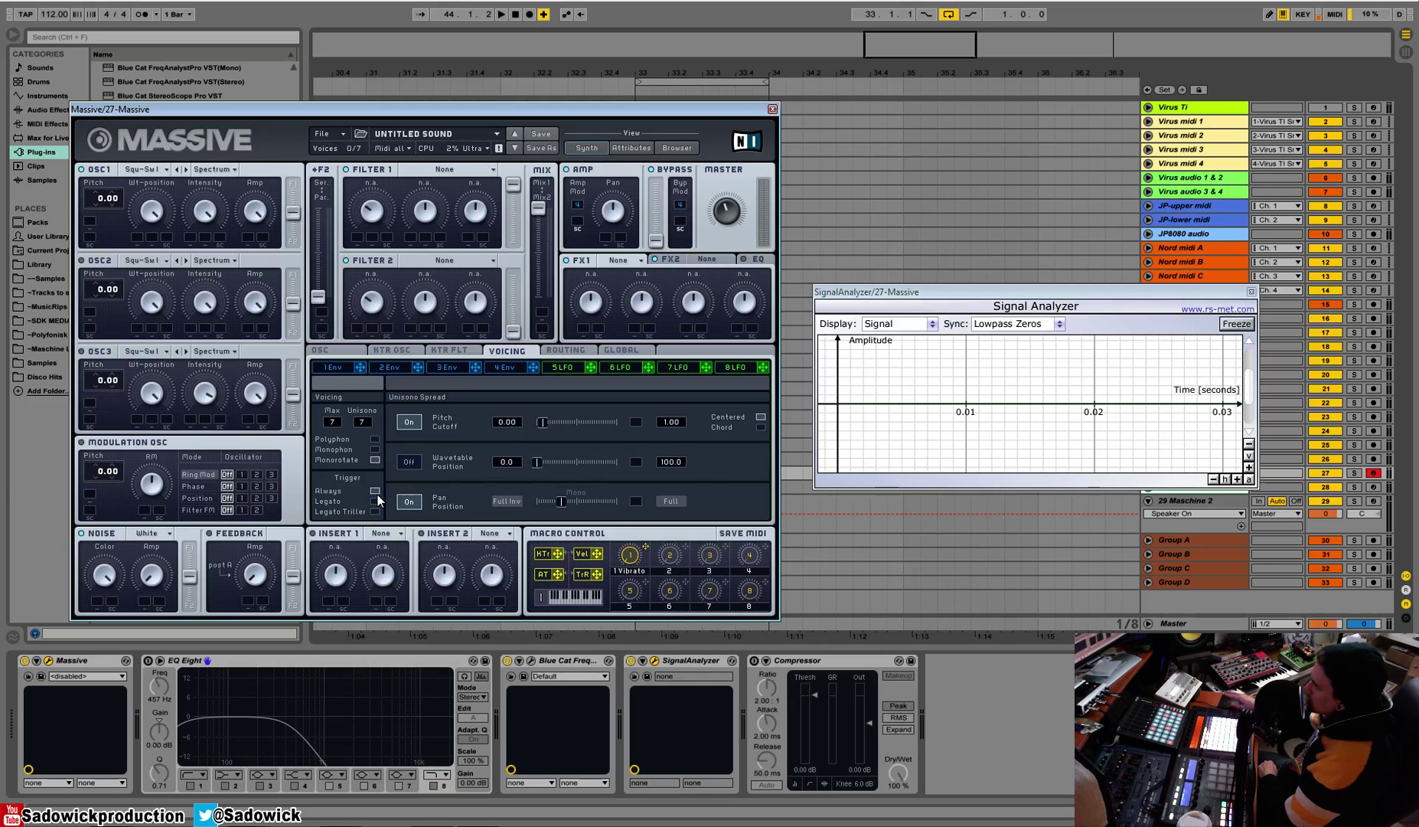
- Look through the Glide and Routing pages, then return to Voicing and select Polyphon
click(351, 350)
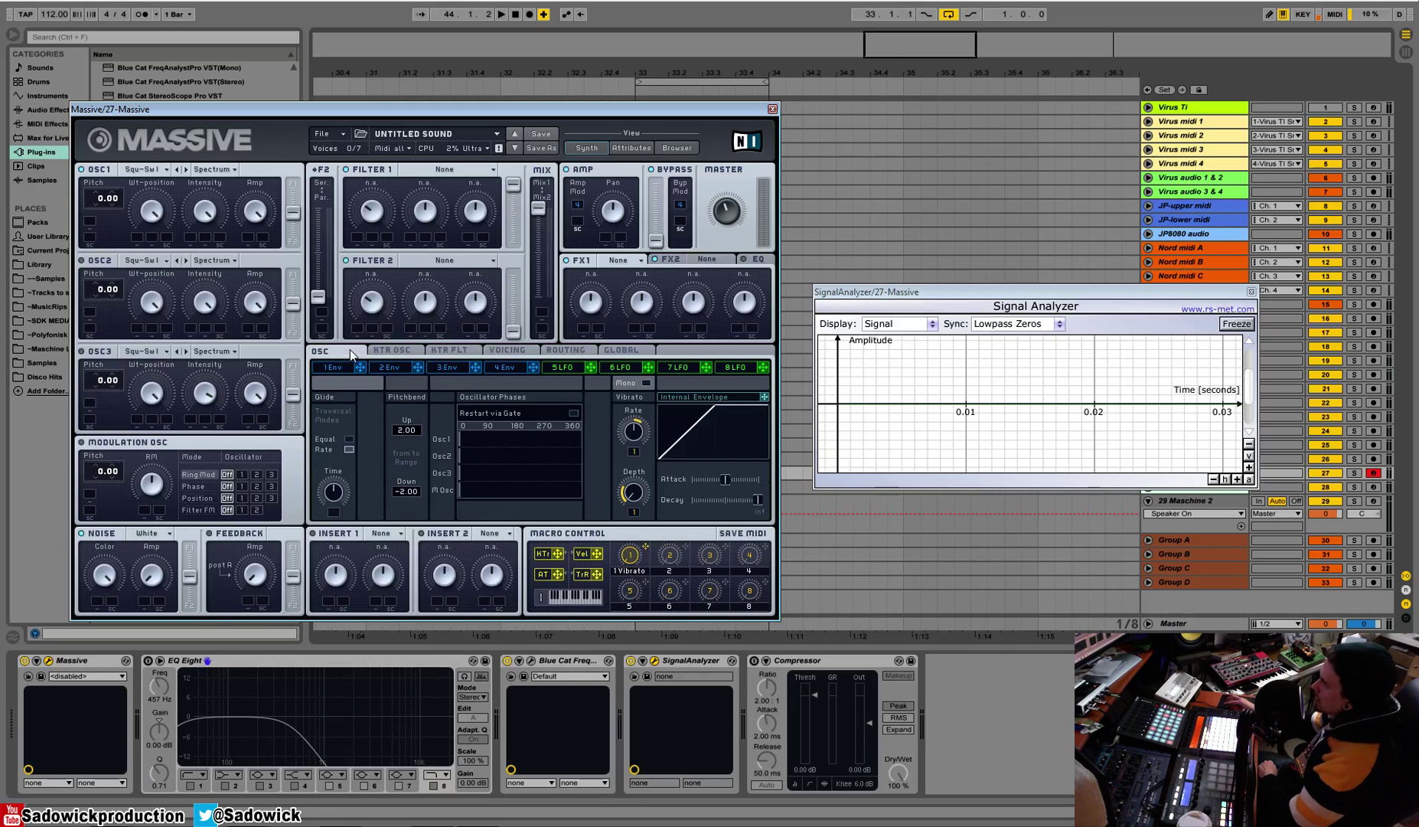
click(557, 348)
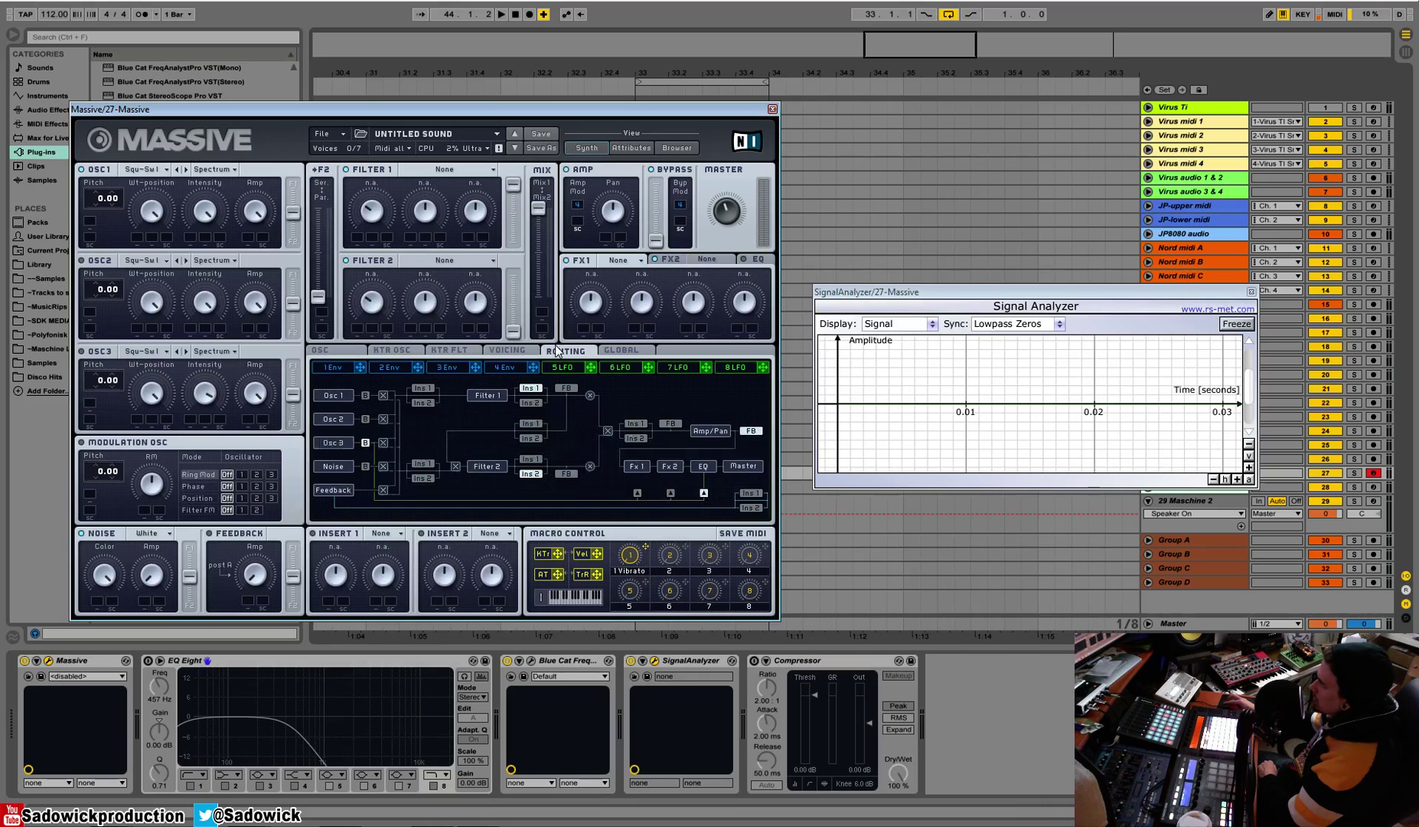
click(506, 351)
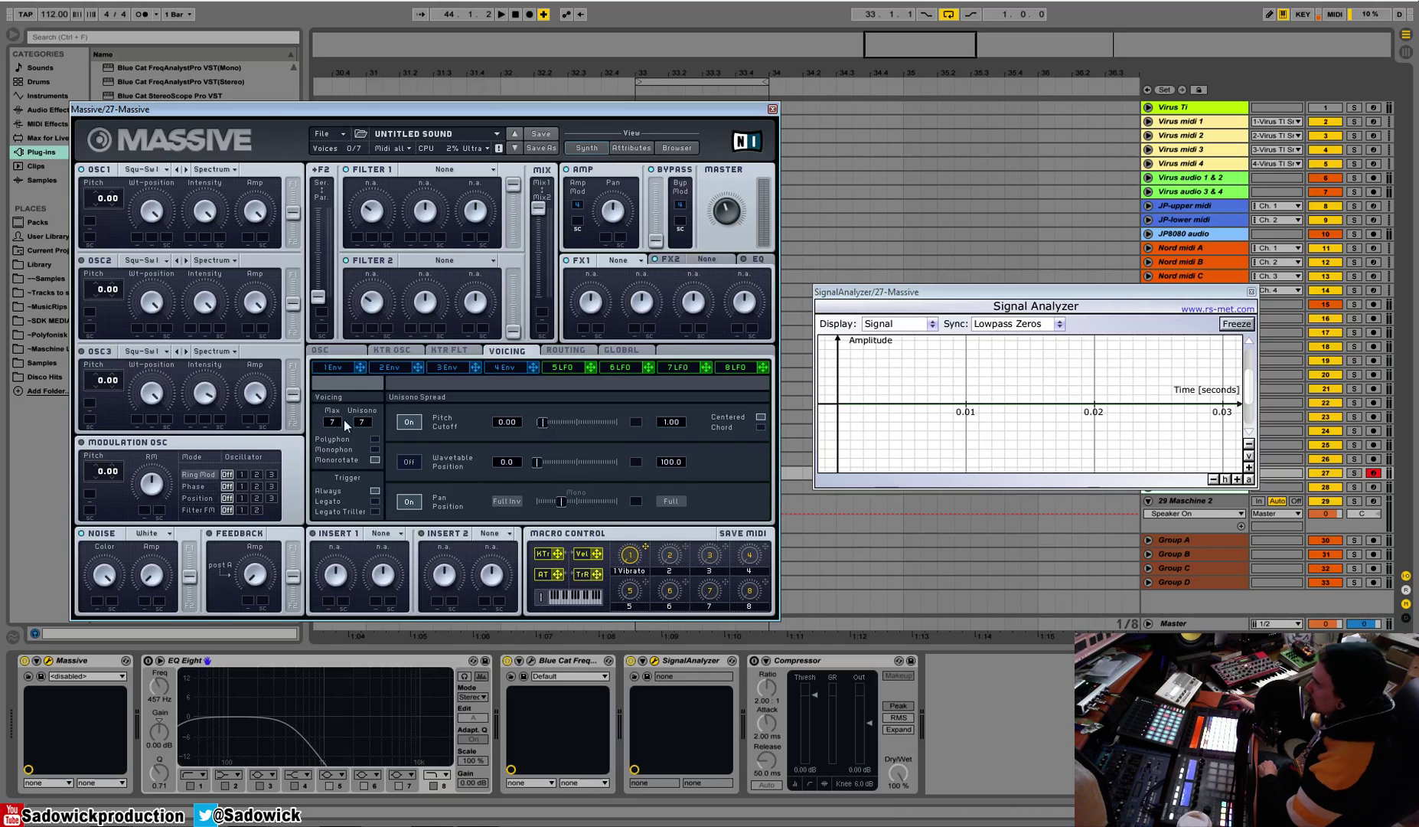
click(375, 440)
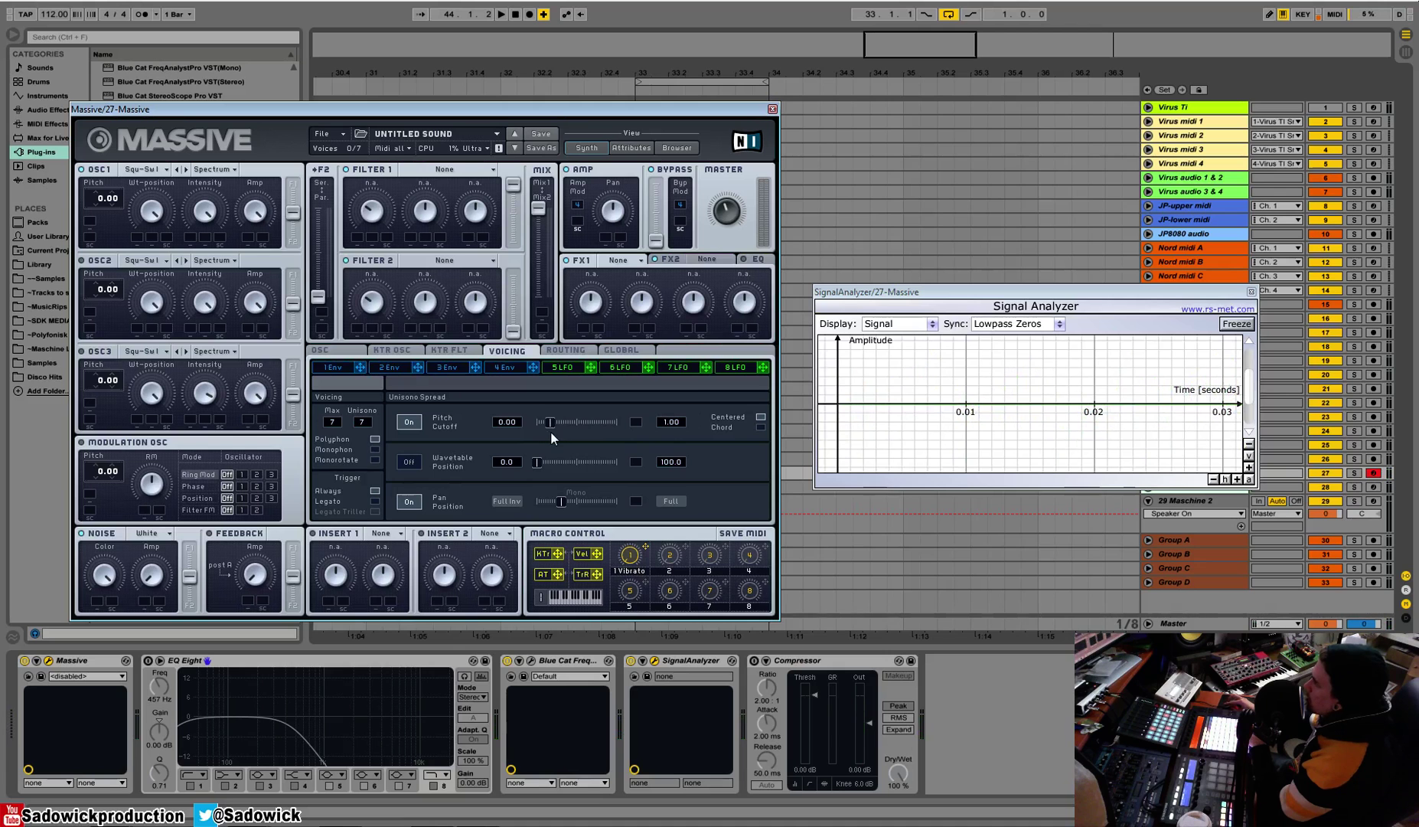
- Set the Pitch Cutoff spread to 0.00–about 0.10 and switch on Wavetable Position spread
drag(550, 433, 545, 435)
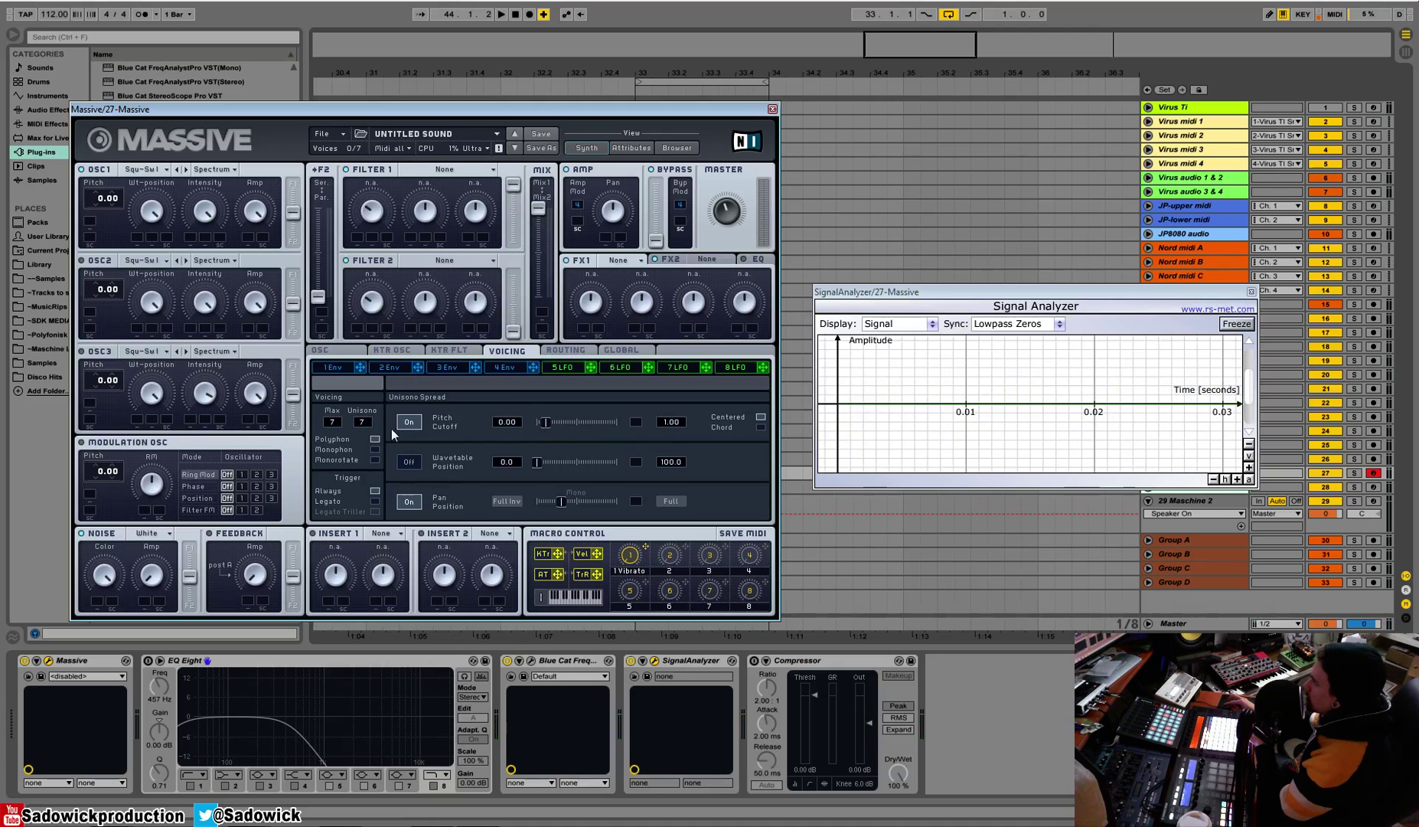
drag(545, 423, 579, 442)
drag(573, 421, 654, 448)
double_click(666, 426)
drag(681, 425, 687, 411)
drag(533, 462, 589, 471)
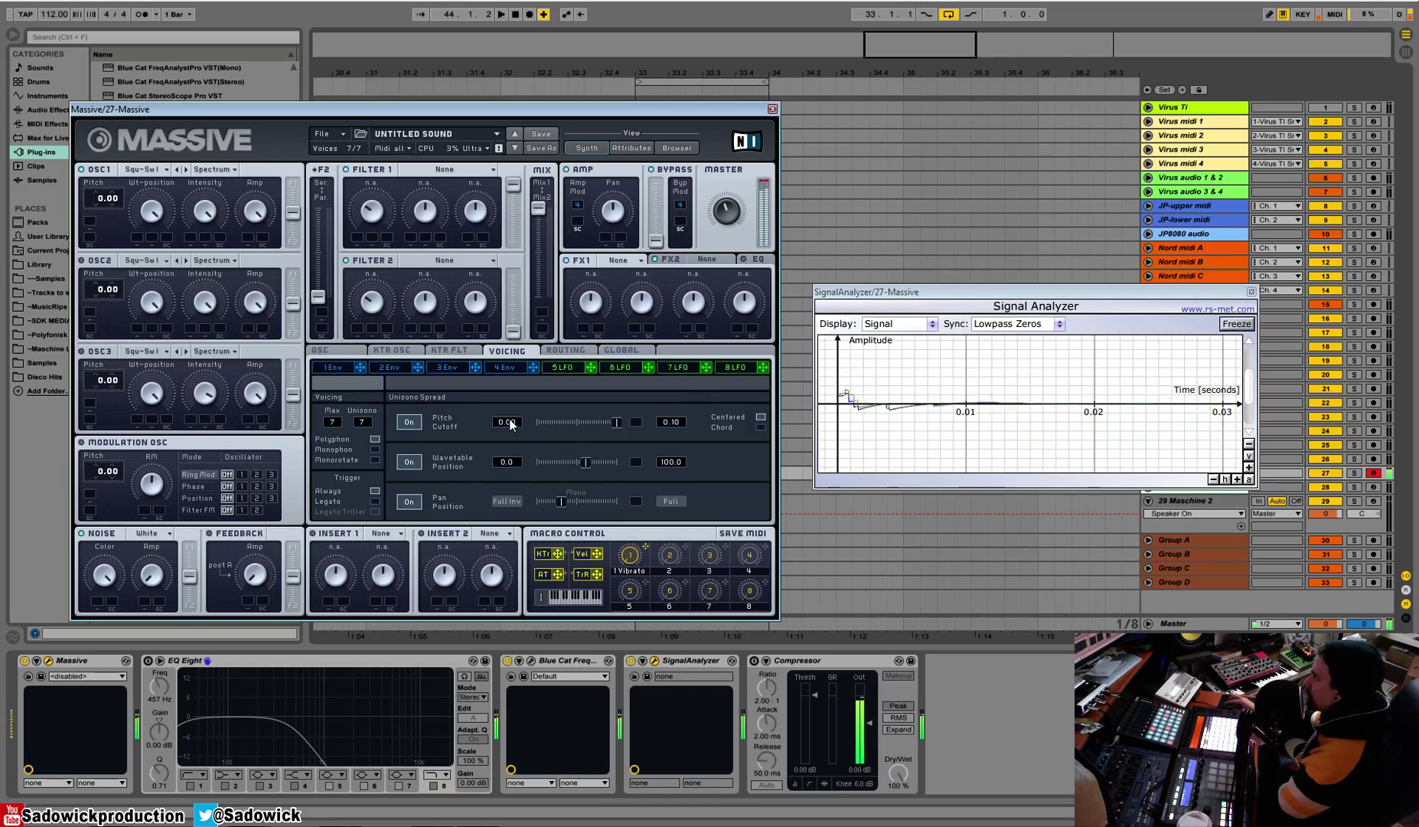
- Try Chord then Centered spread mode, and assign LFO 5 to modulate the Pitch Cutoff spread
click(760, 428)
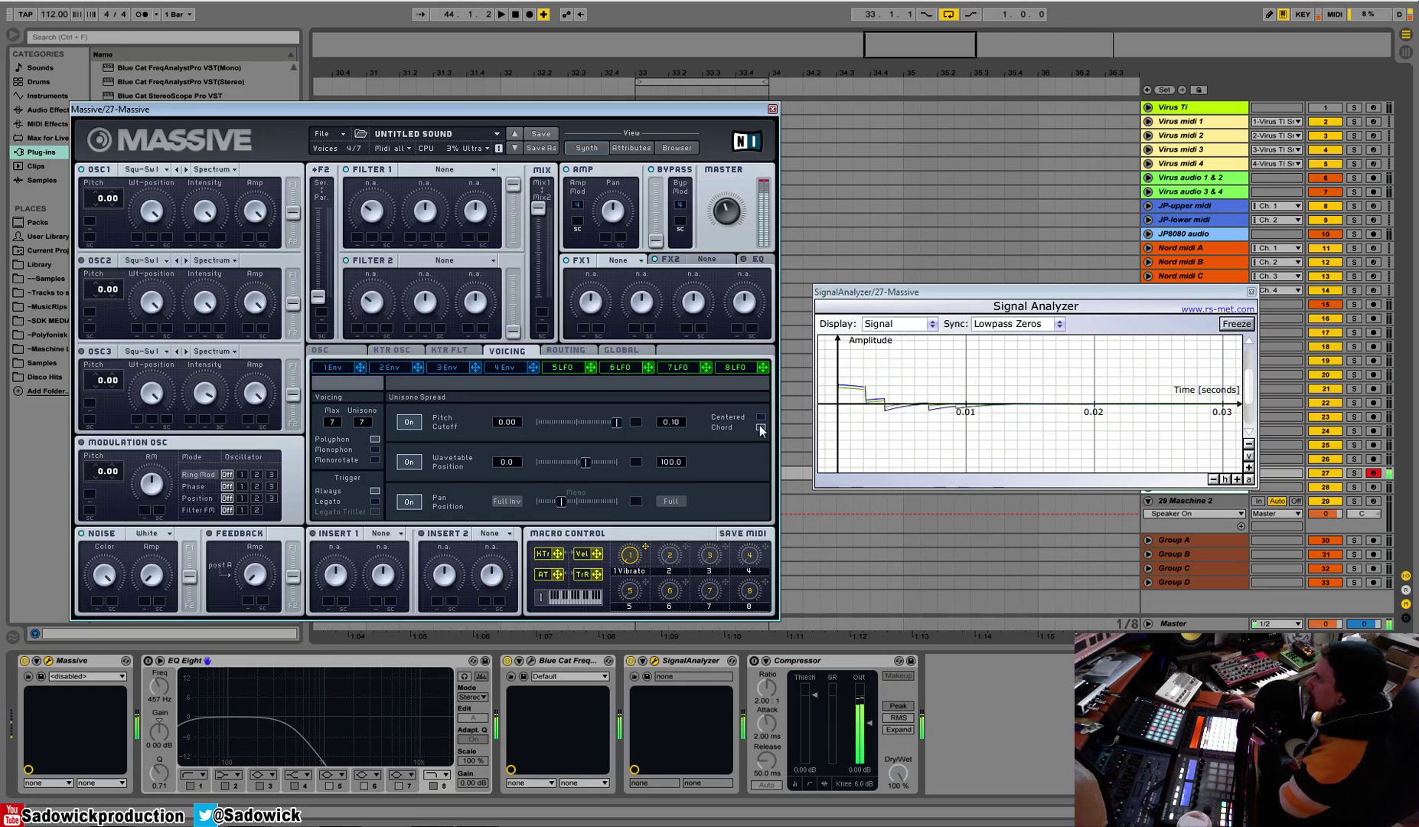
click(760, 418)
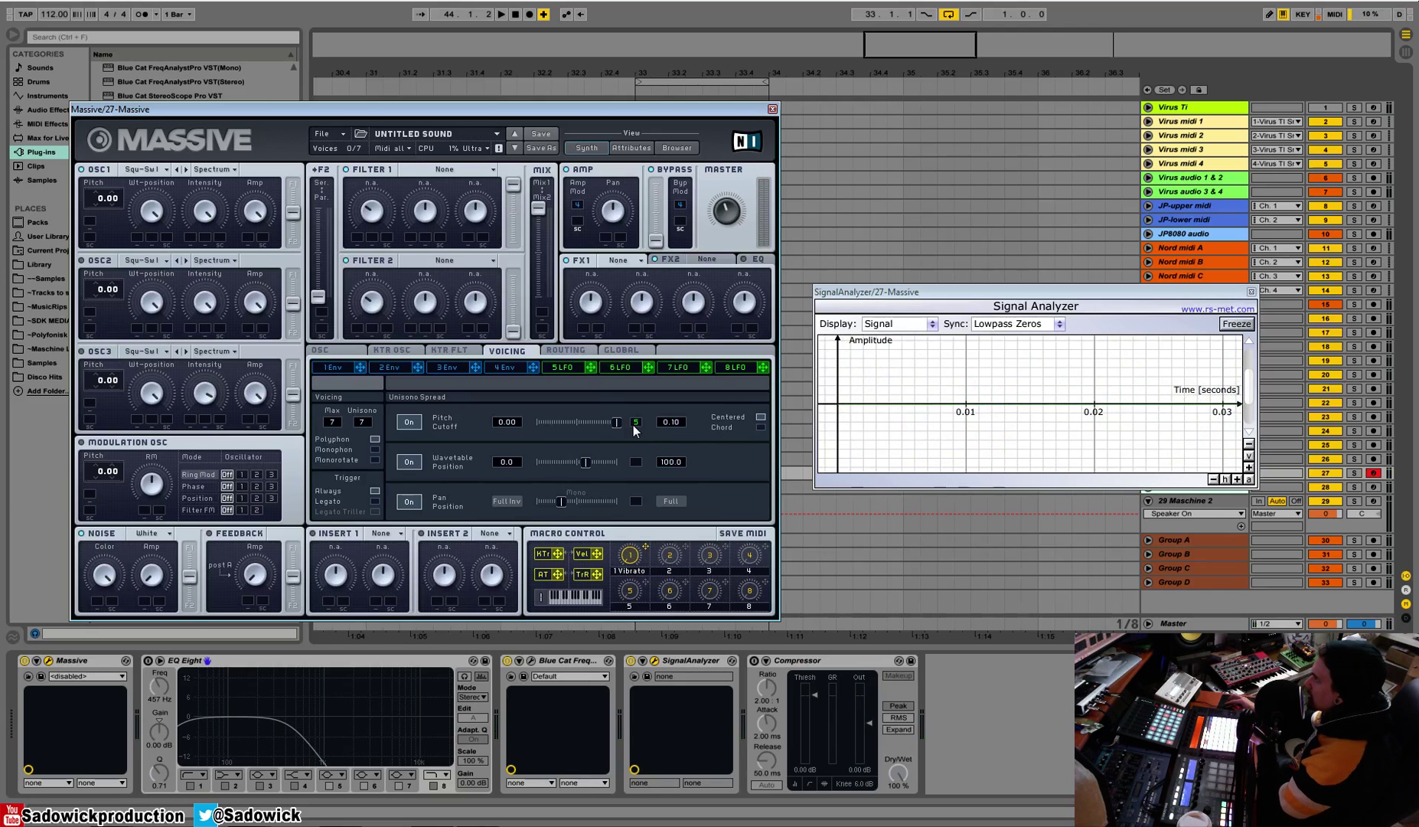
drag(637, 424, 631, 486)
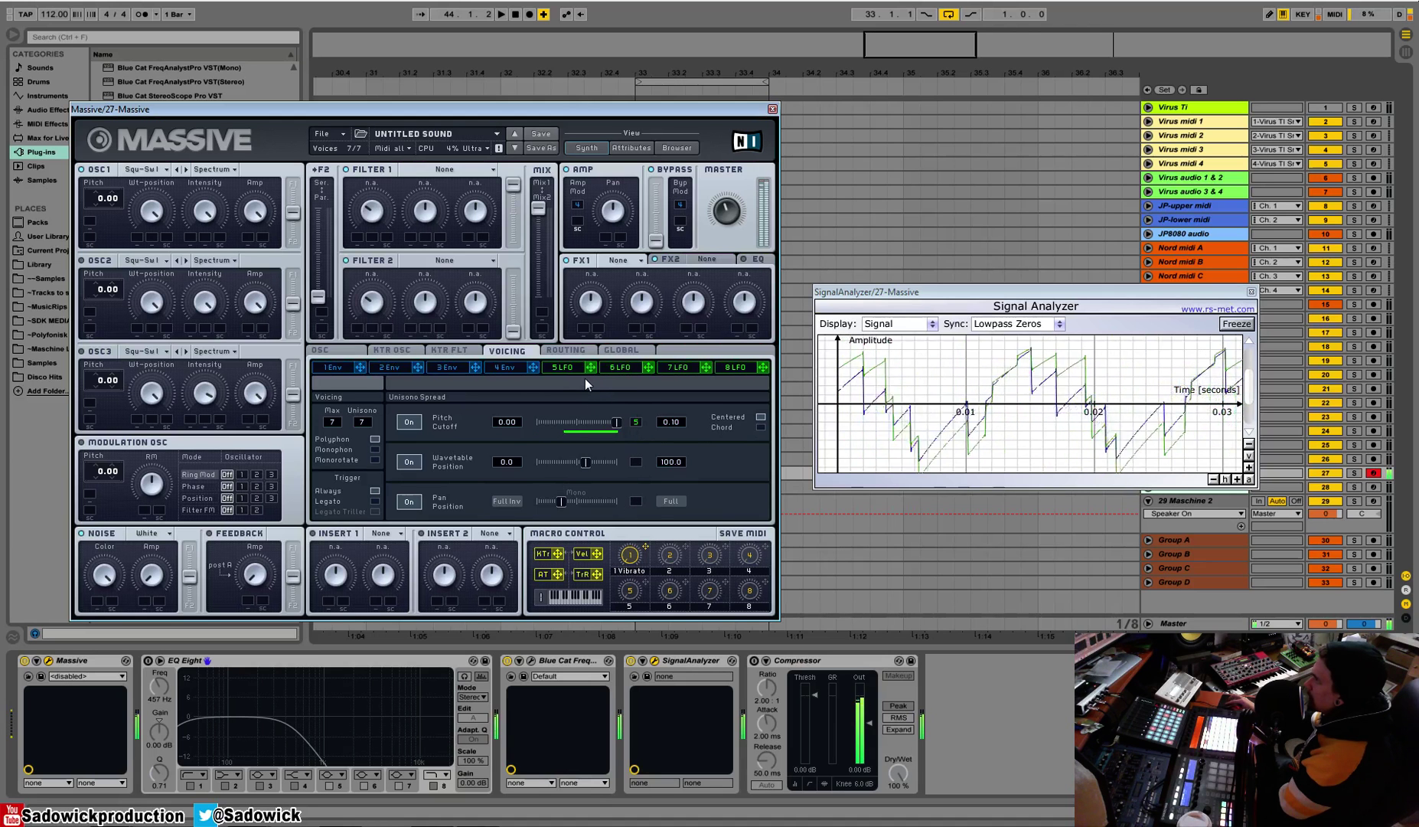
click(568, 368)
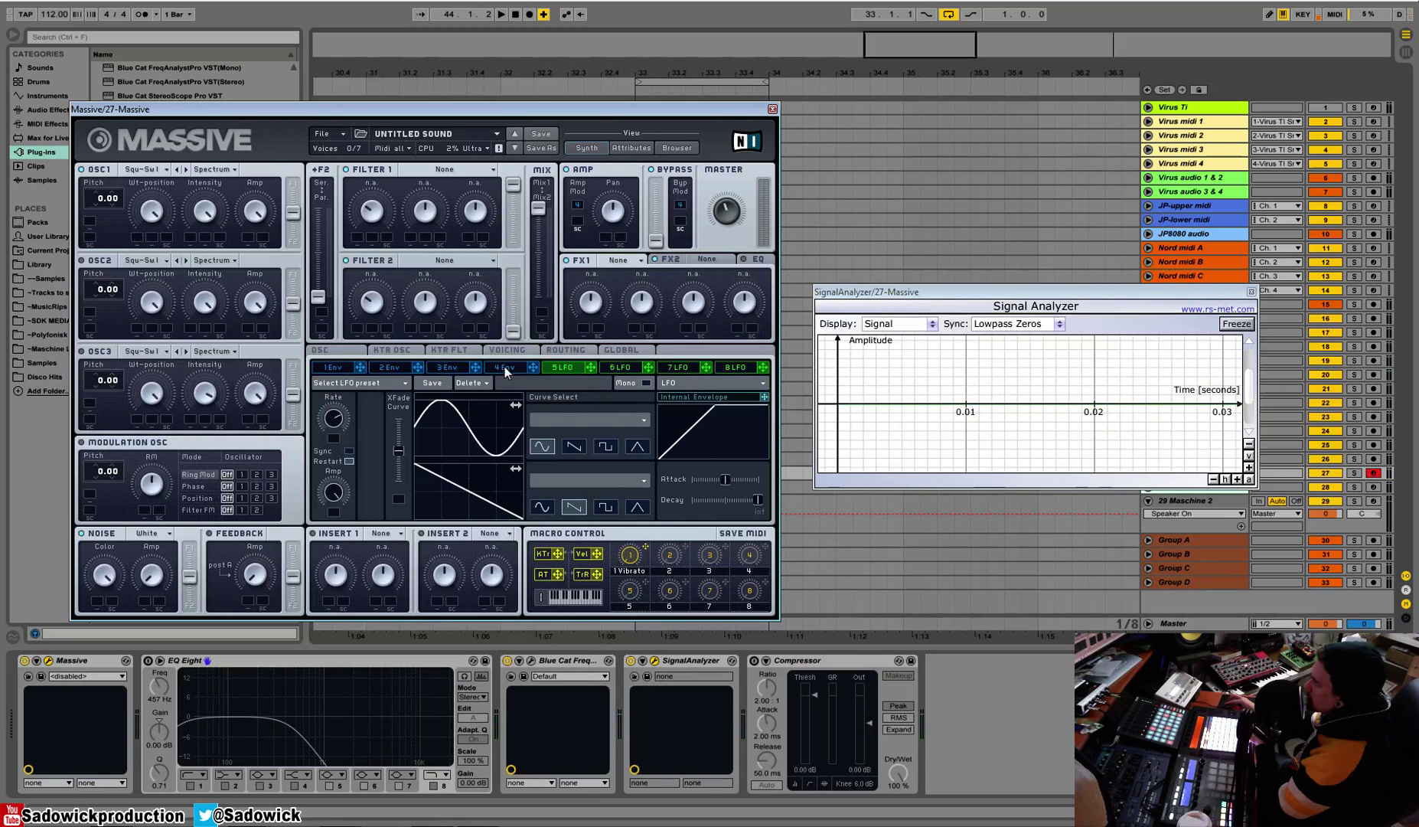
click(534, 351)
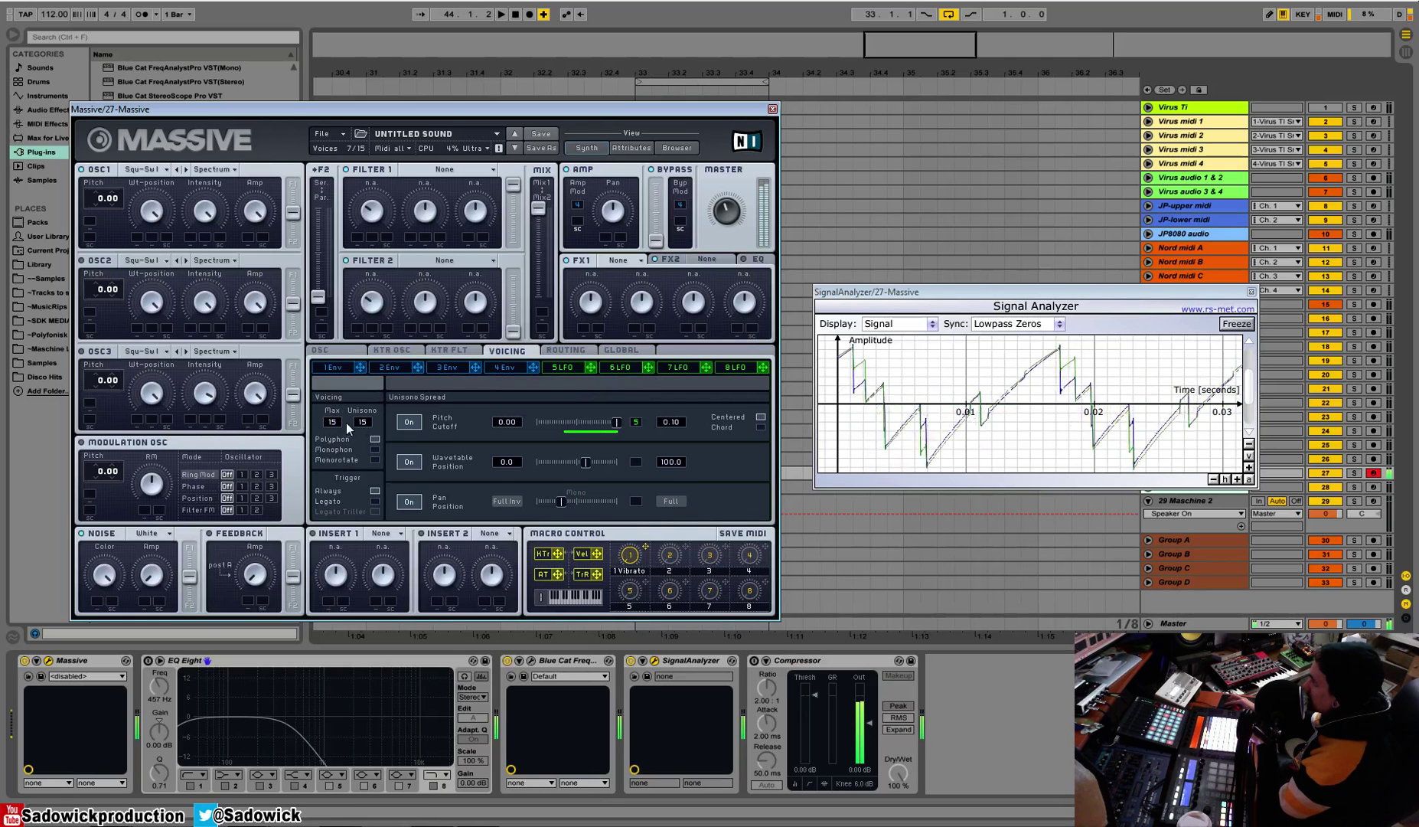
- Raise Max and Unisono to 24, set upper pitch spread to 0.03, and turn Pan Position off
drag(346, 423, 371, 391)
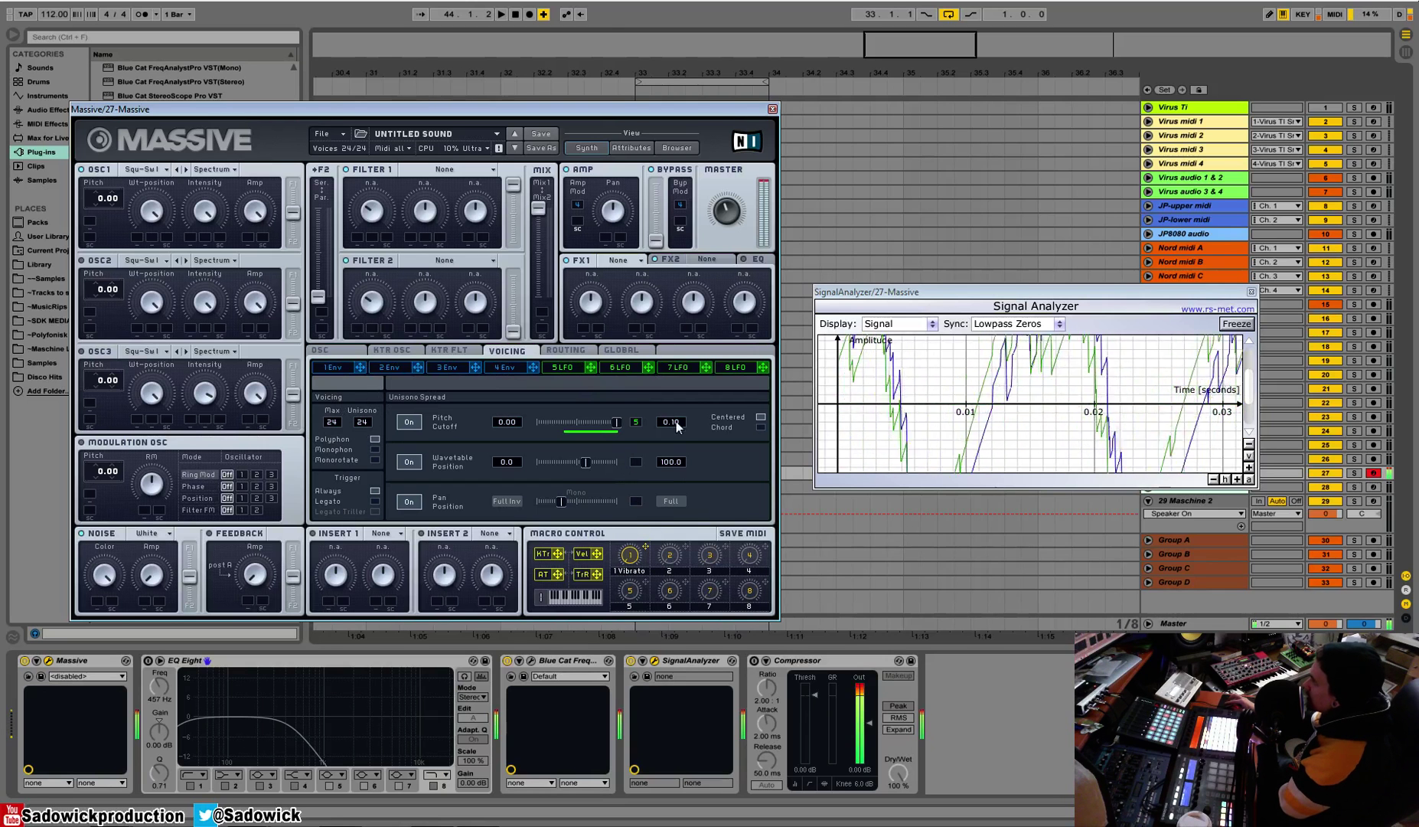
mouse_move(677, 421)
mouse_down()
mouse_move(686, 377)
mouse_move(665, 267)
mouse_move(678, 431)
mouse_up()
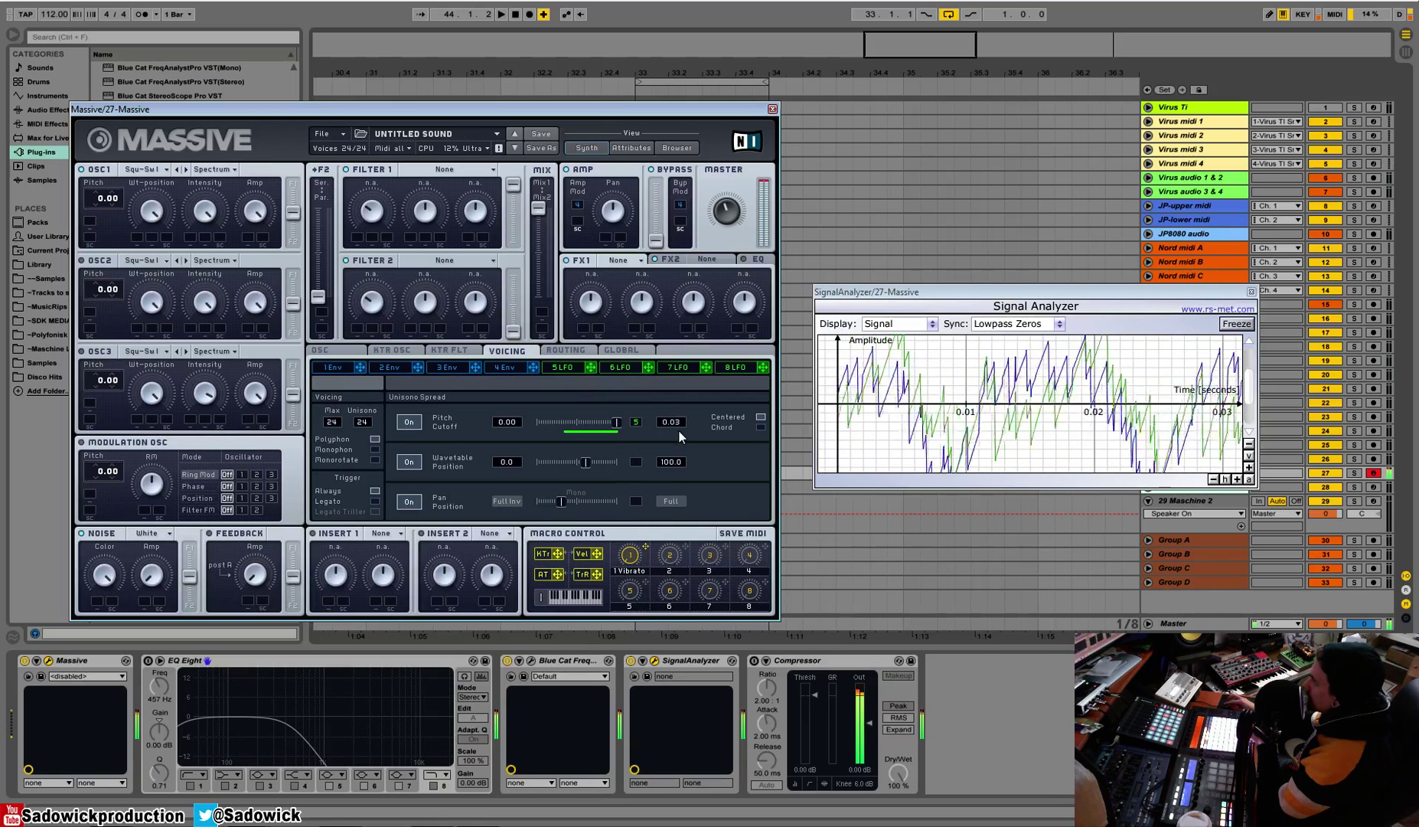
click(410, 501)
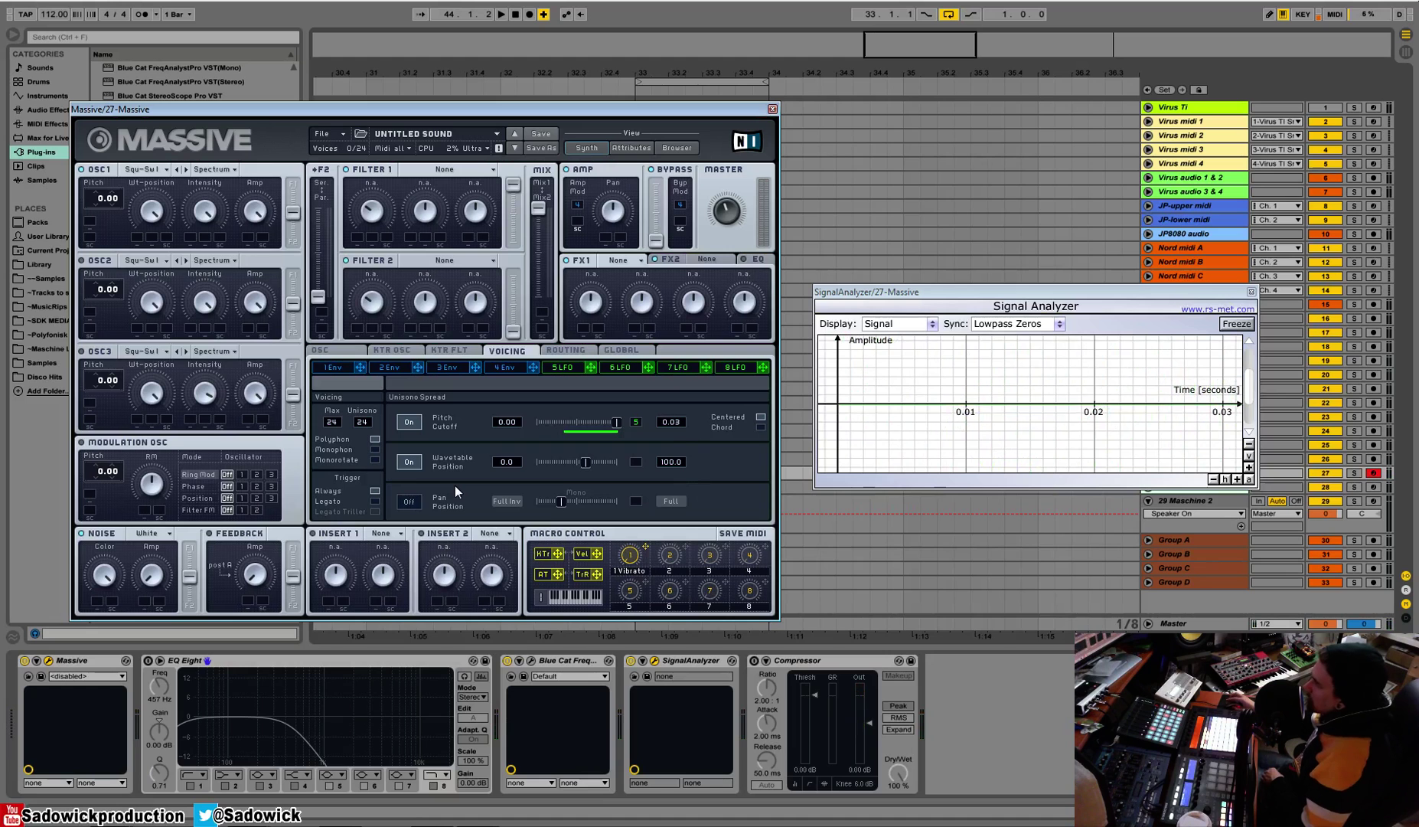